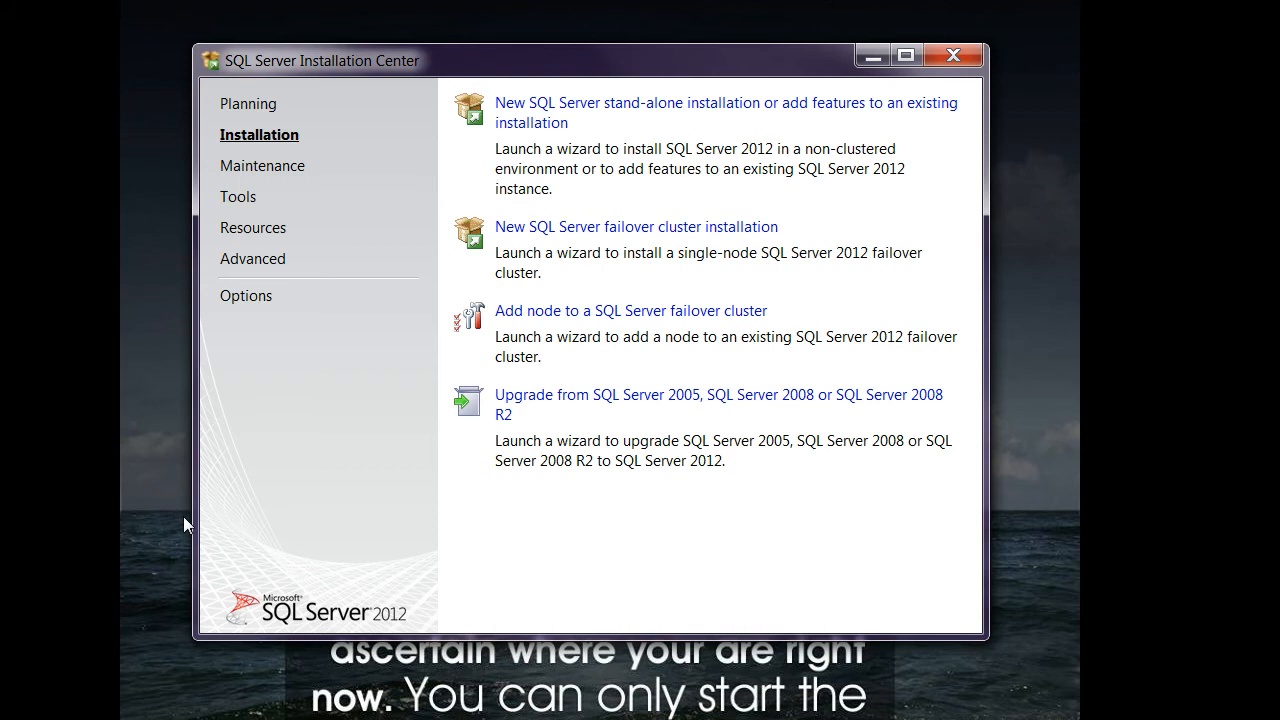
Start a new SQL Server stand-alone installation, review the setup support rule details, and accept the check.
click(240, 104)
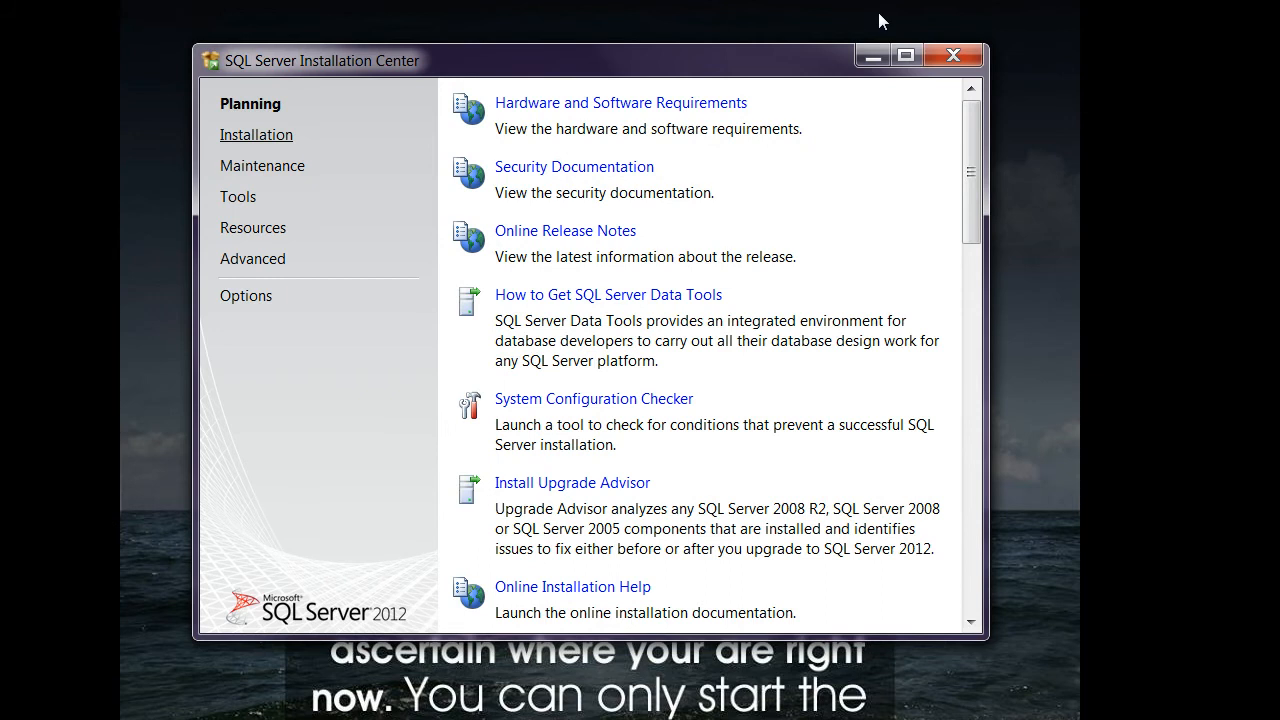
click(256, 135)
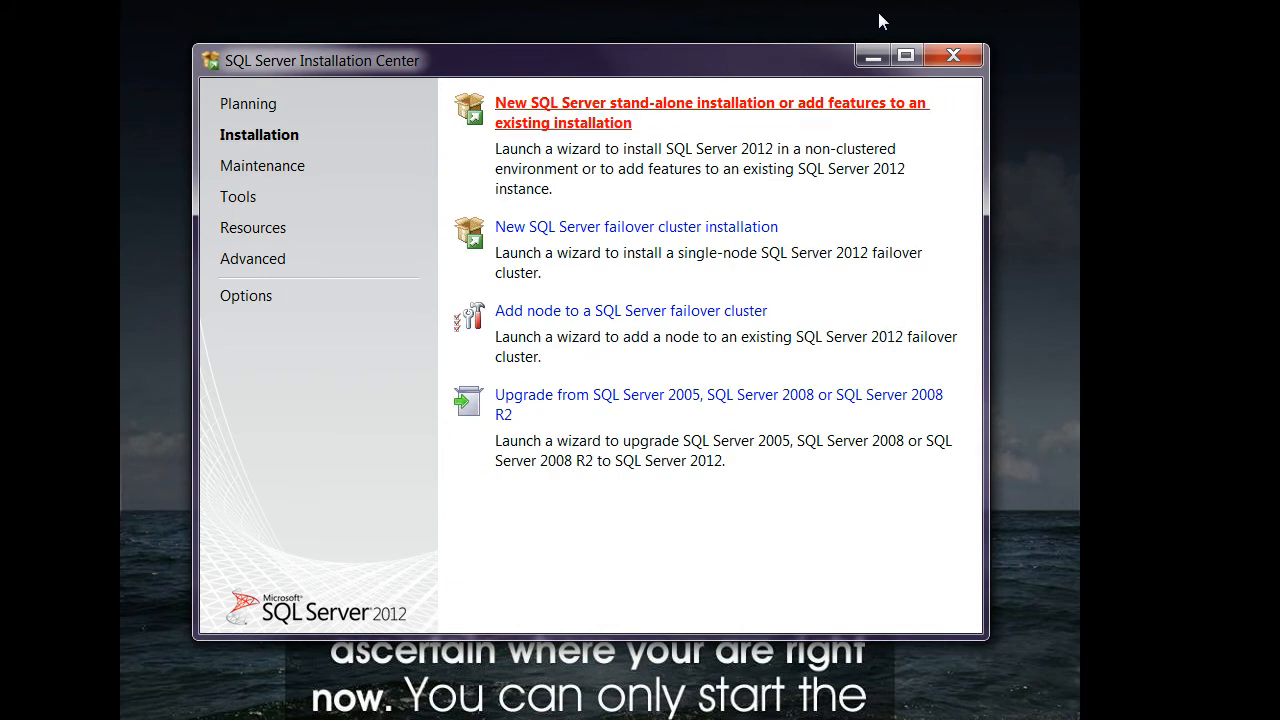
click(540, 115)
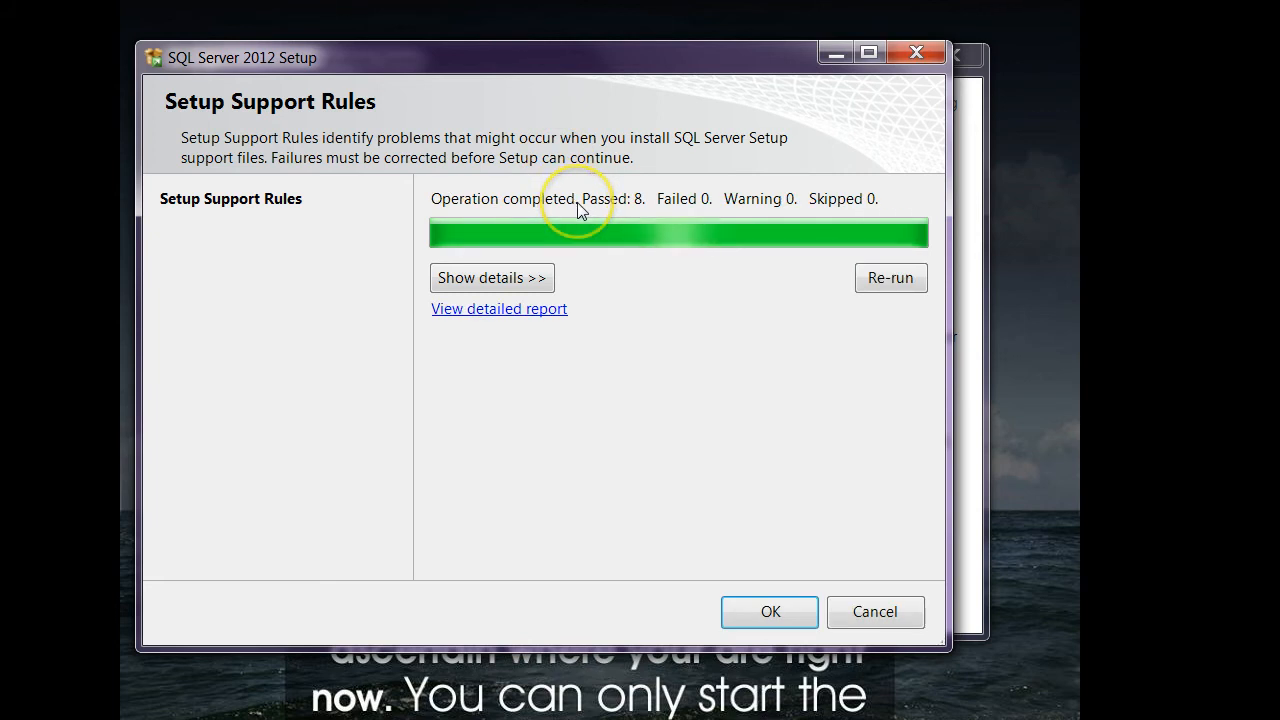
click(494, 282)
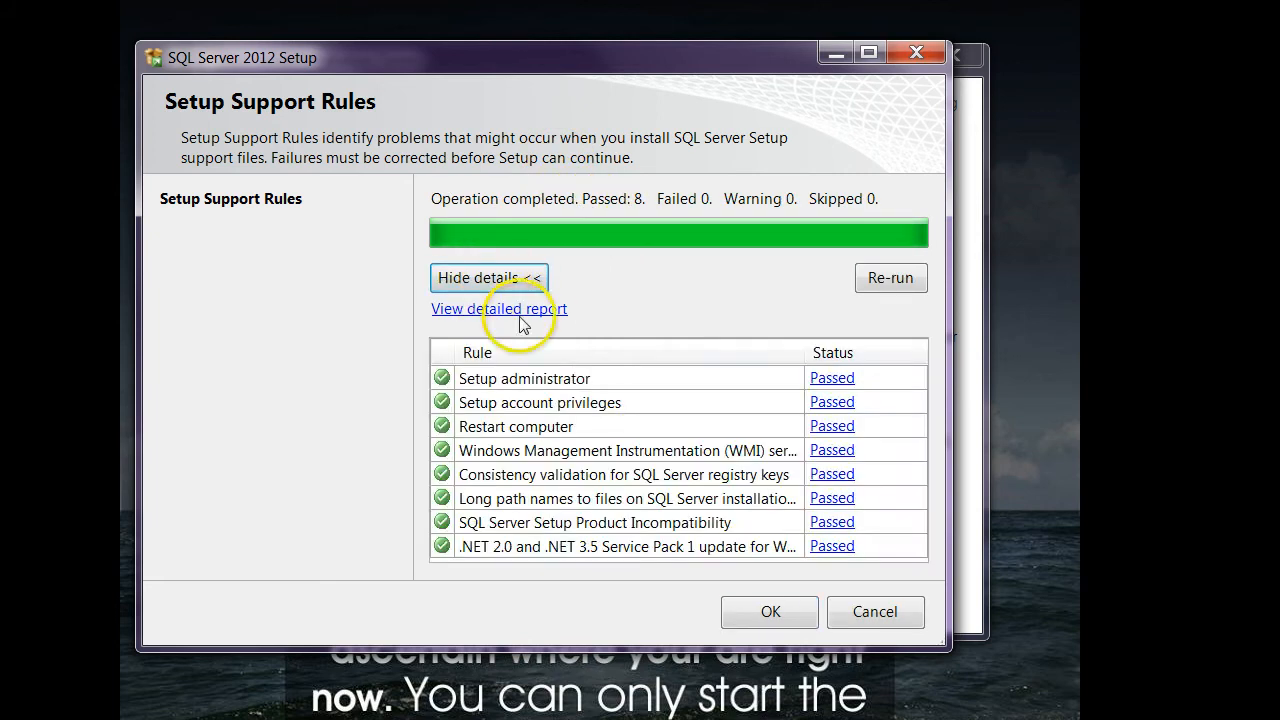
click(771, 618)
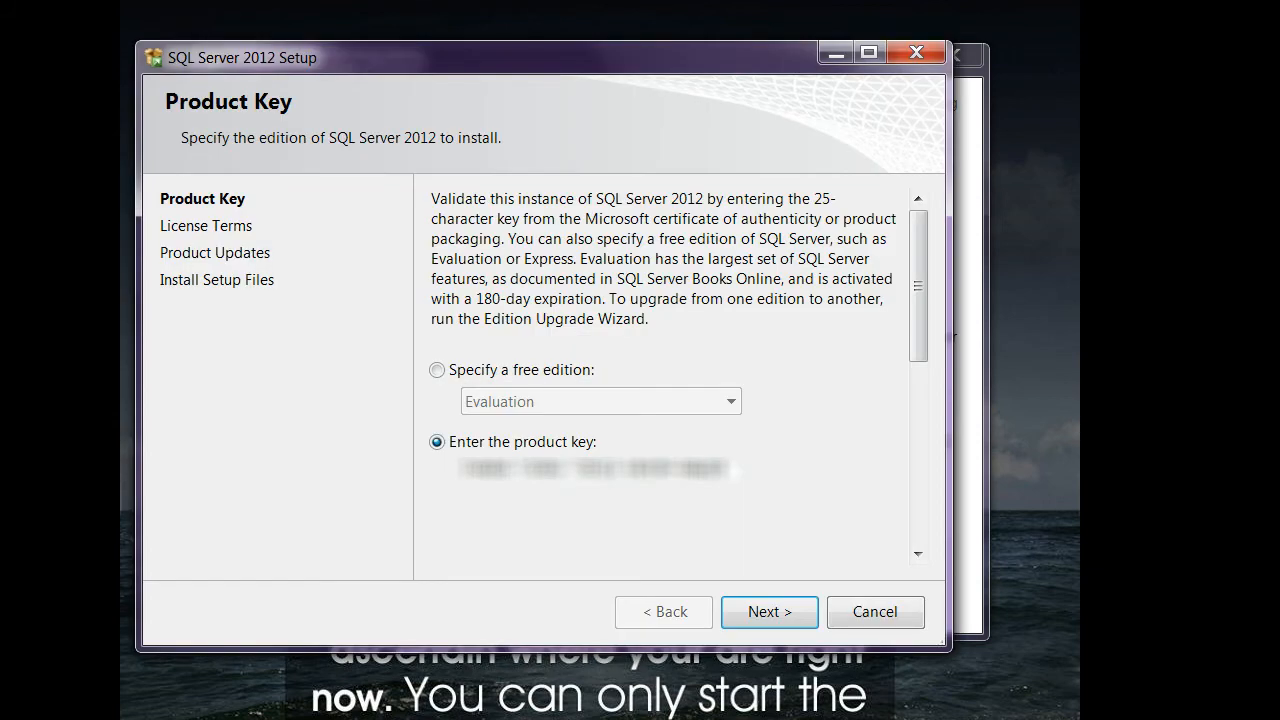
Keep the prefilled product key, accept the license terms, and continue past the product updates to install the setup files.
key(Return)
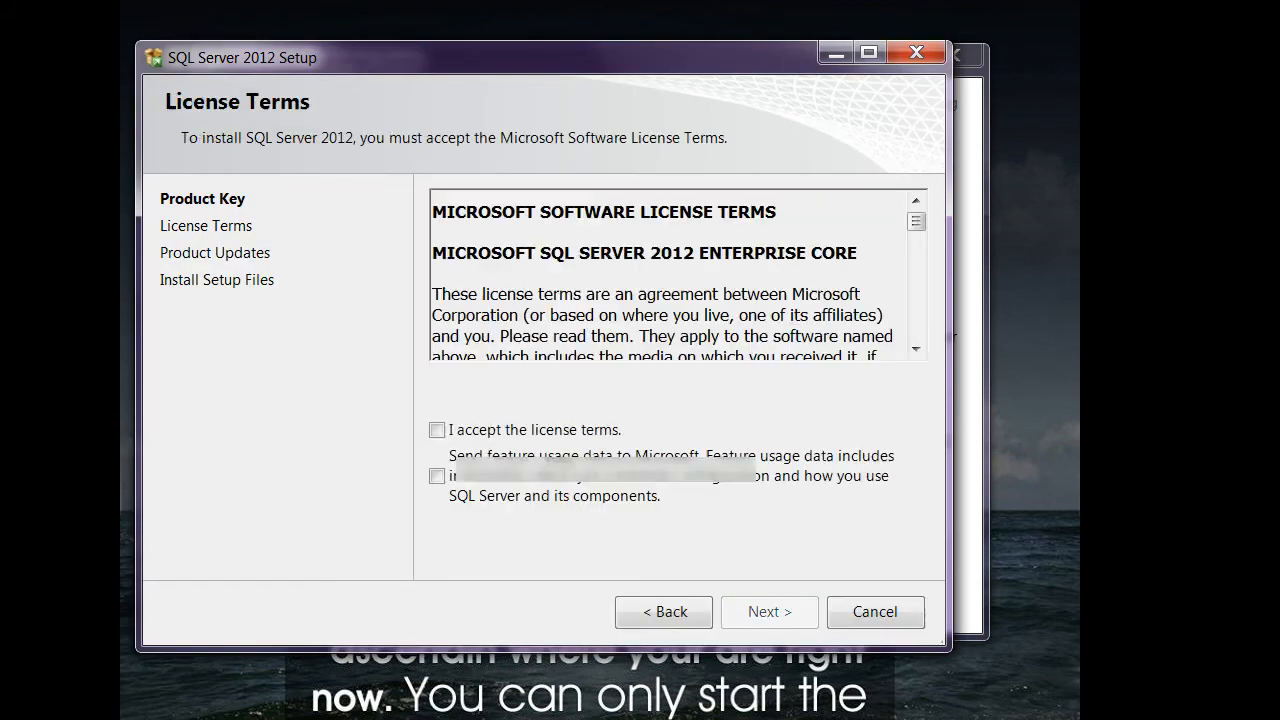
click(487, 425)
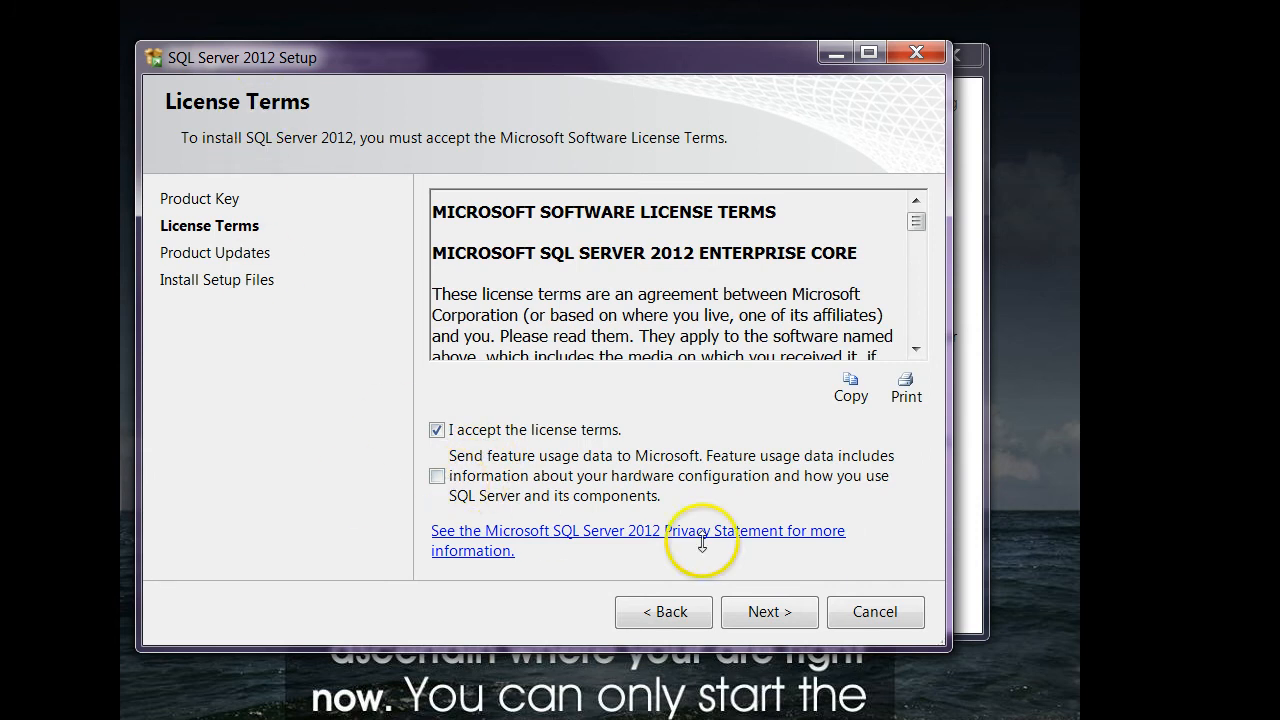
click(779, 611)
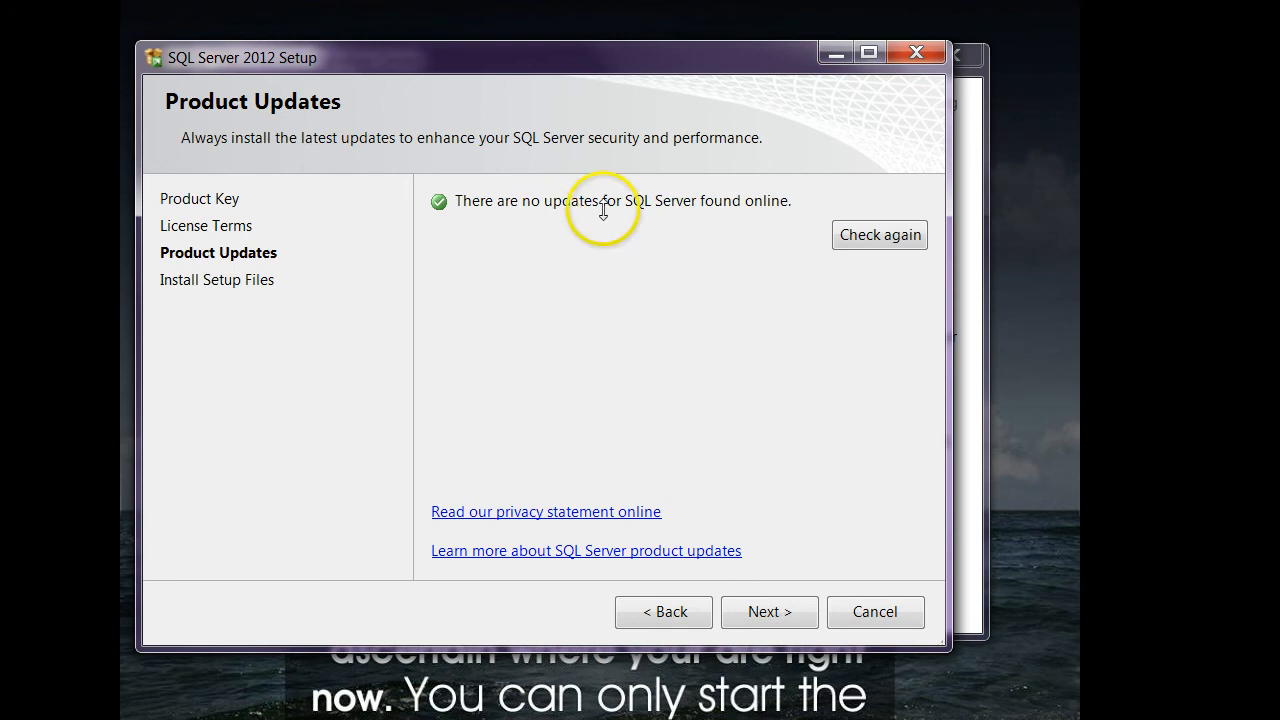
click(768, 610)
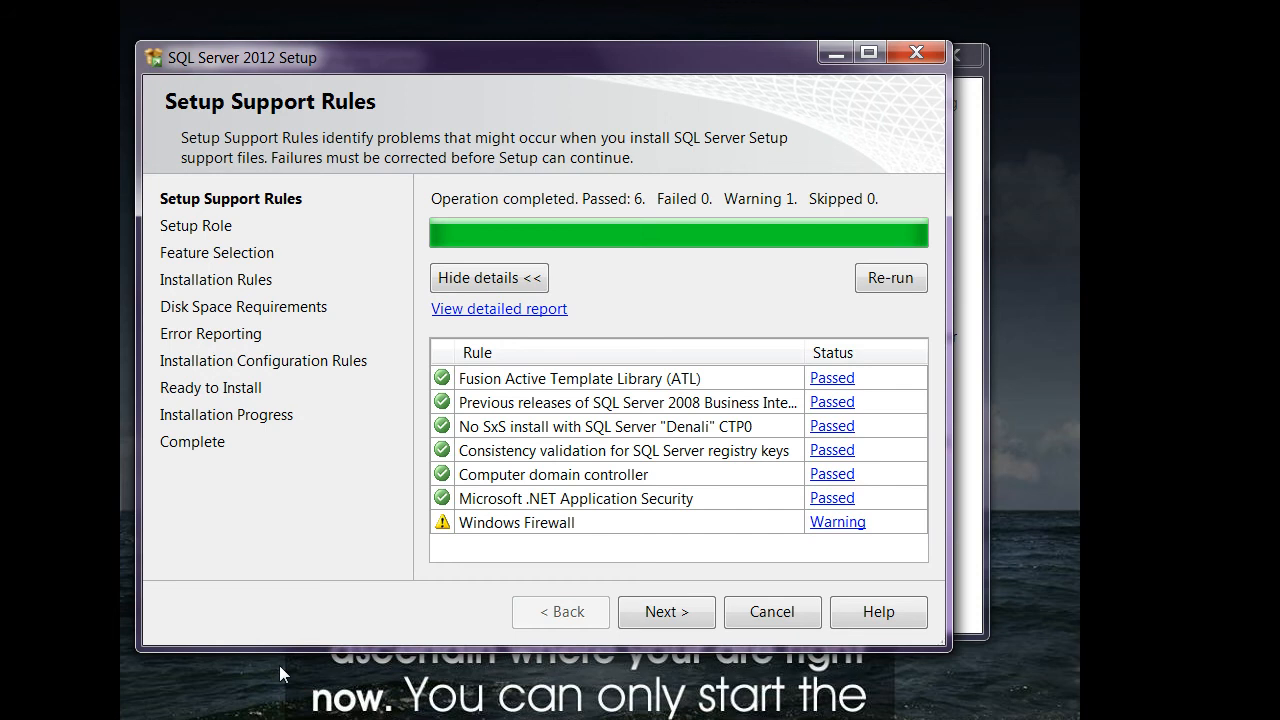
Review the setup support rule details and continue with the SQL Server Feature Installation role.
click(515, 278)
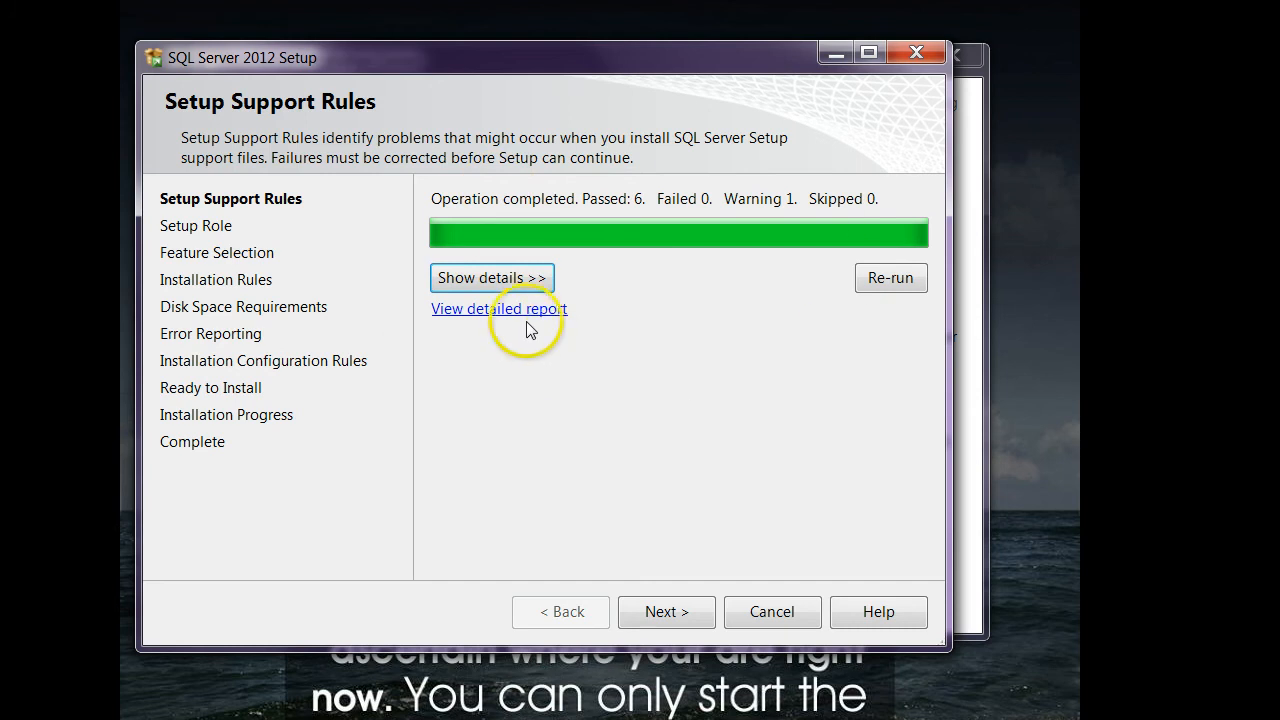
click(503, 280)
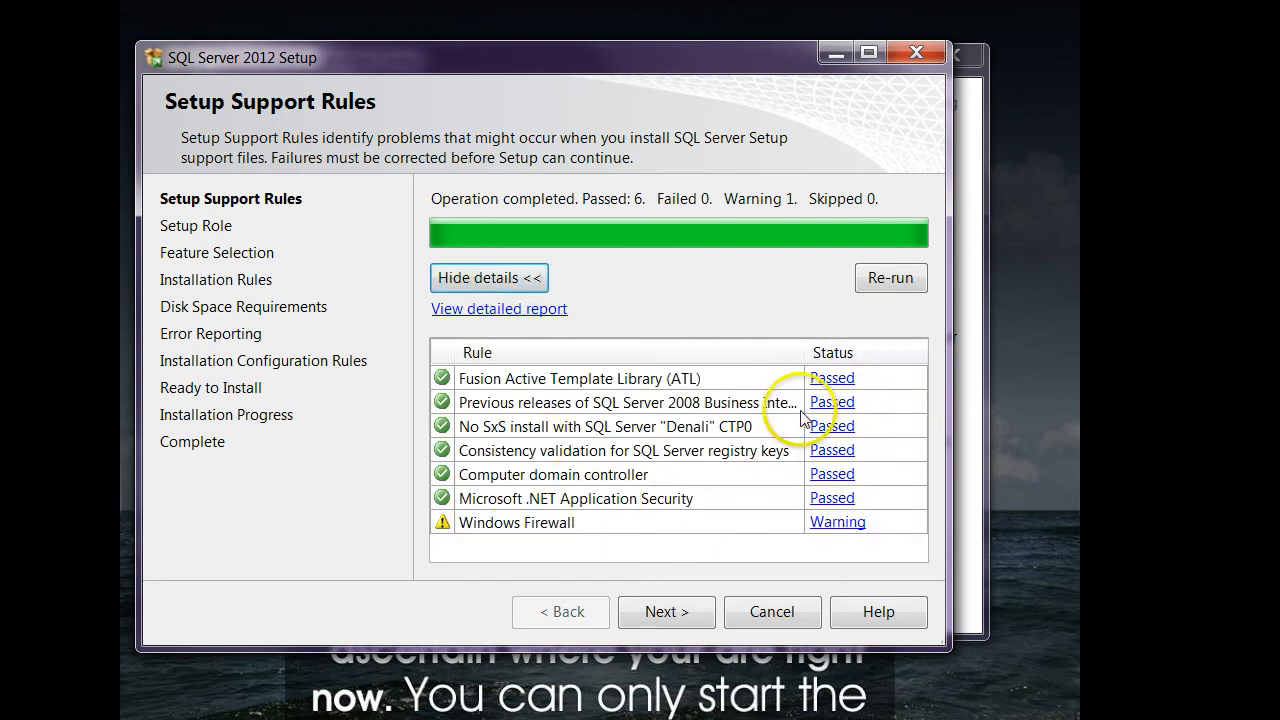
click(687, 623)
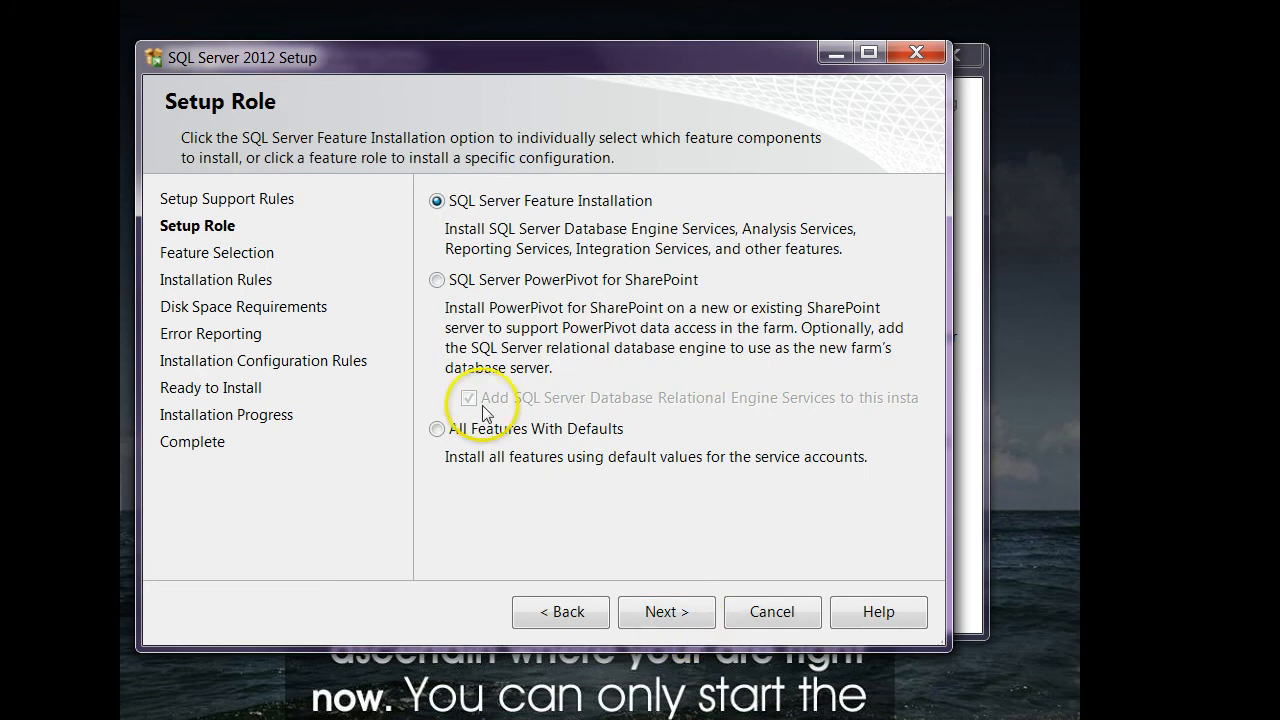
click(672, 614)
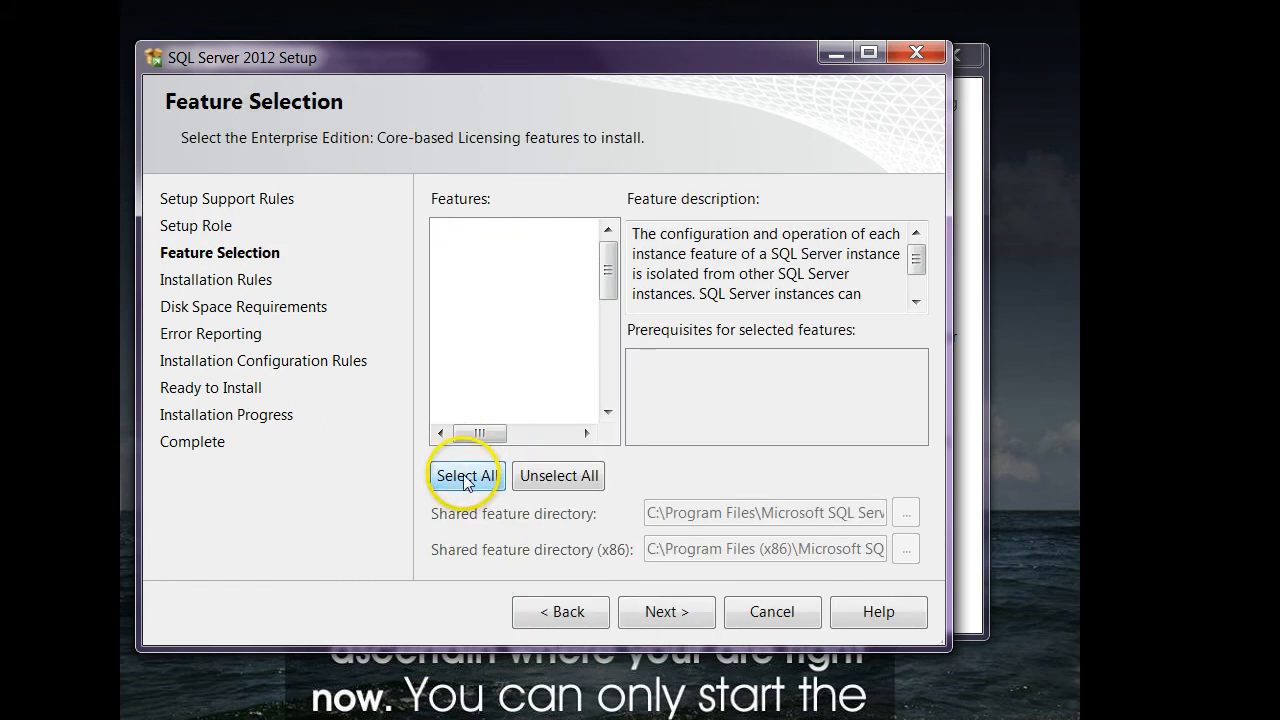
Select all features for installation, enlarging the setup window to review them, and continue past the installation rules check.
click(462, 477)
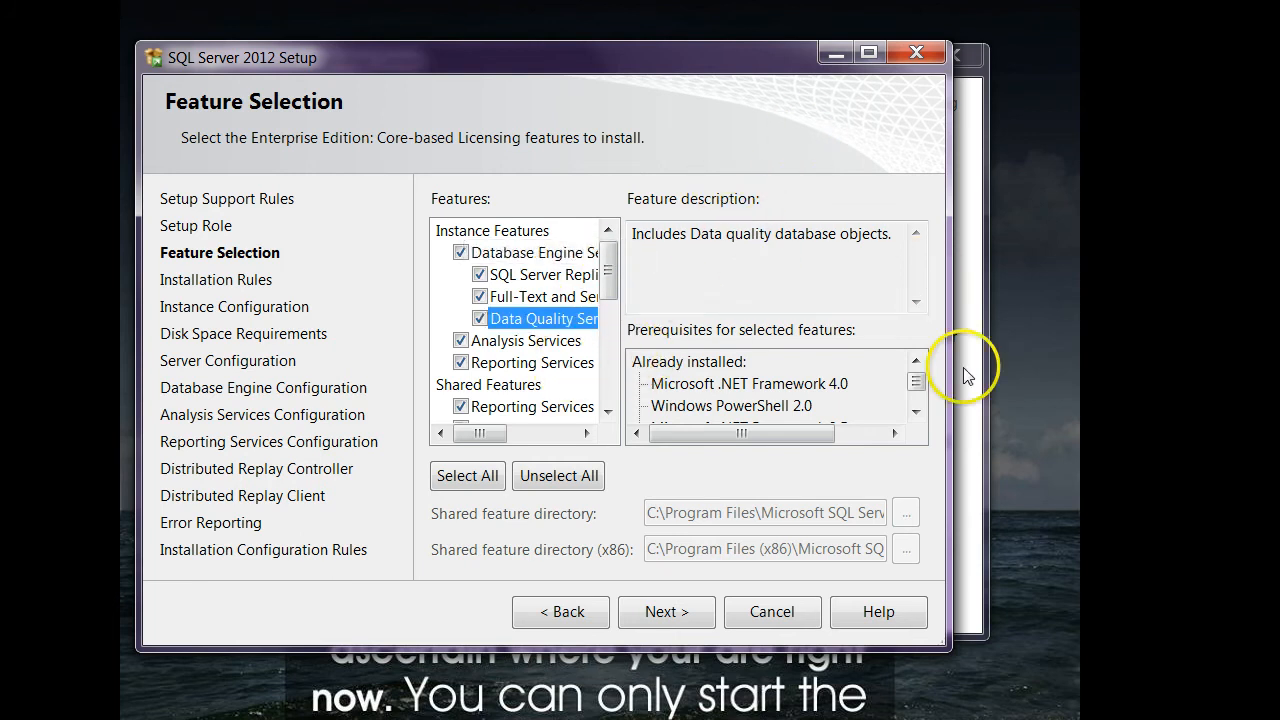
mouse_move(949, 649)
mouse_down()
mouse_move(1231, 651)
mouse_move(1245, 687)
mouse_up()
scroll(660, 350, down, 4)
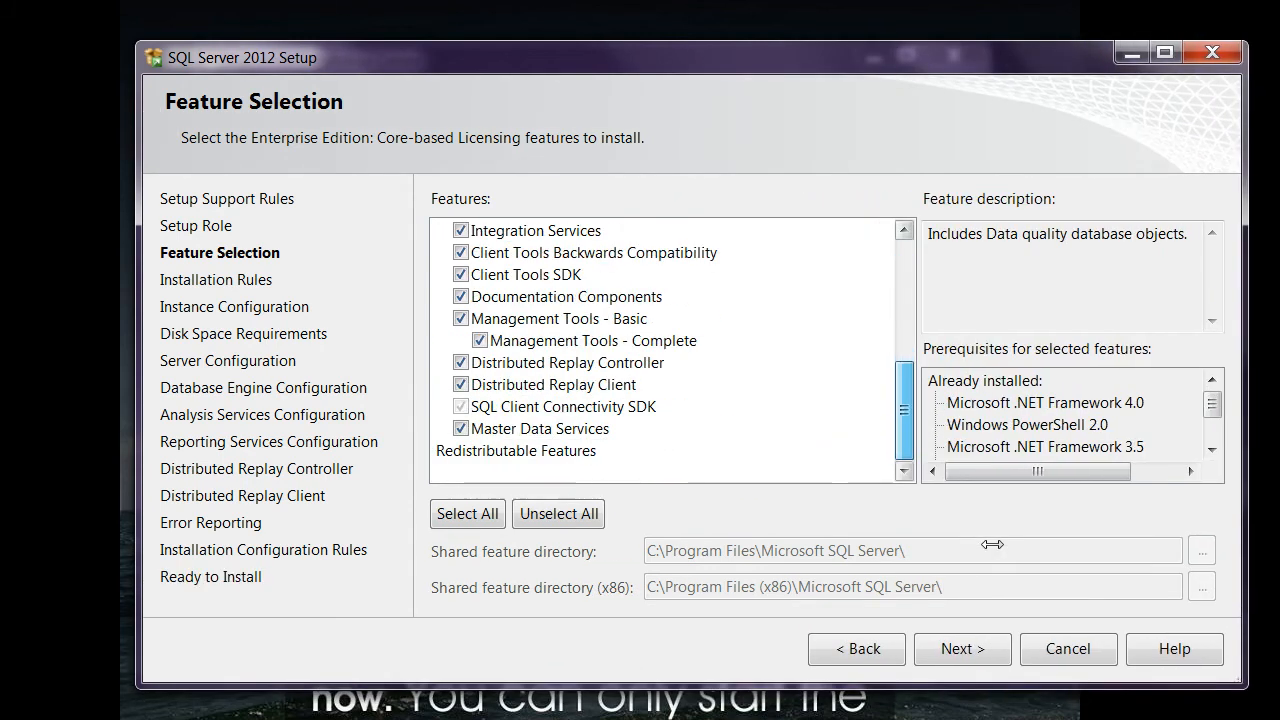
drag(877, 53, 826, 47)
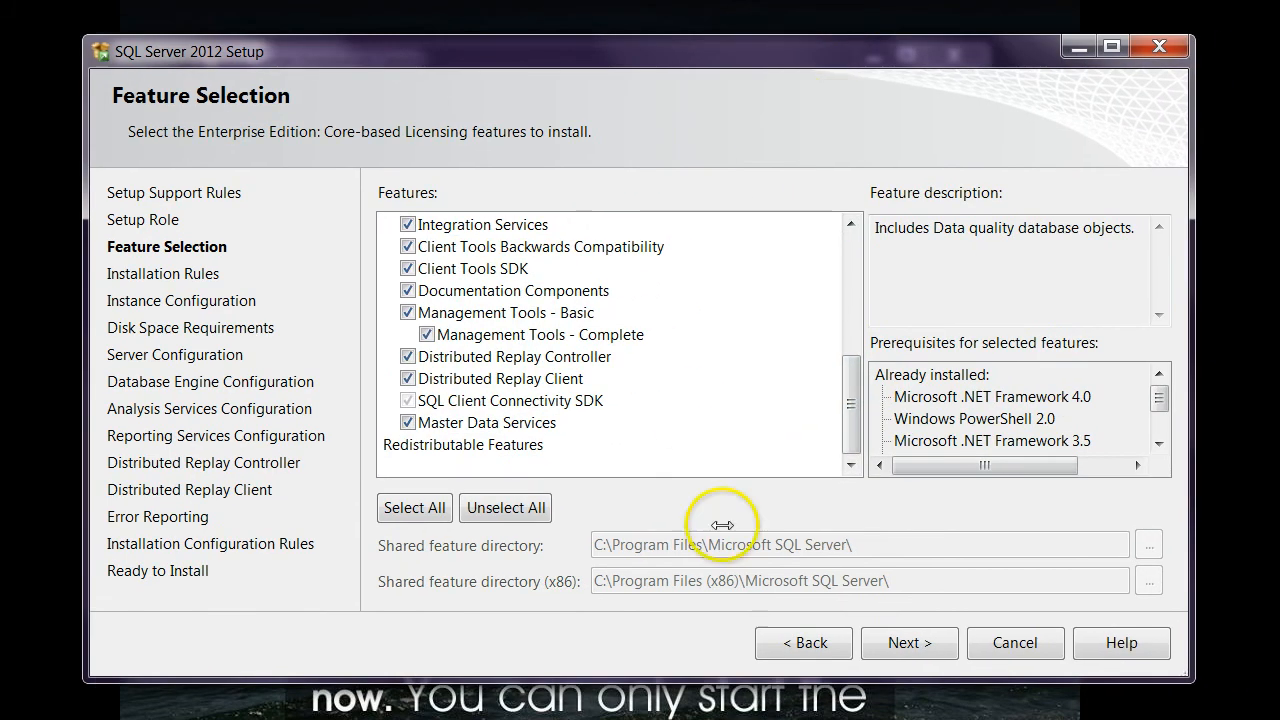
click(911, 642)
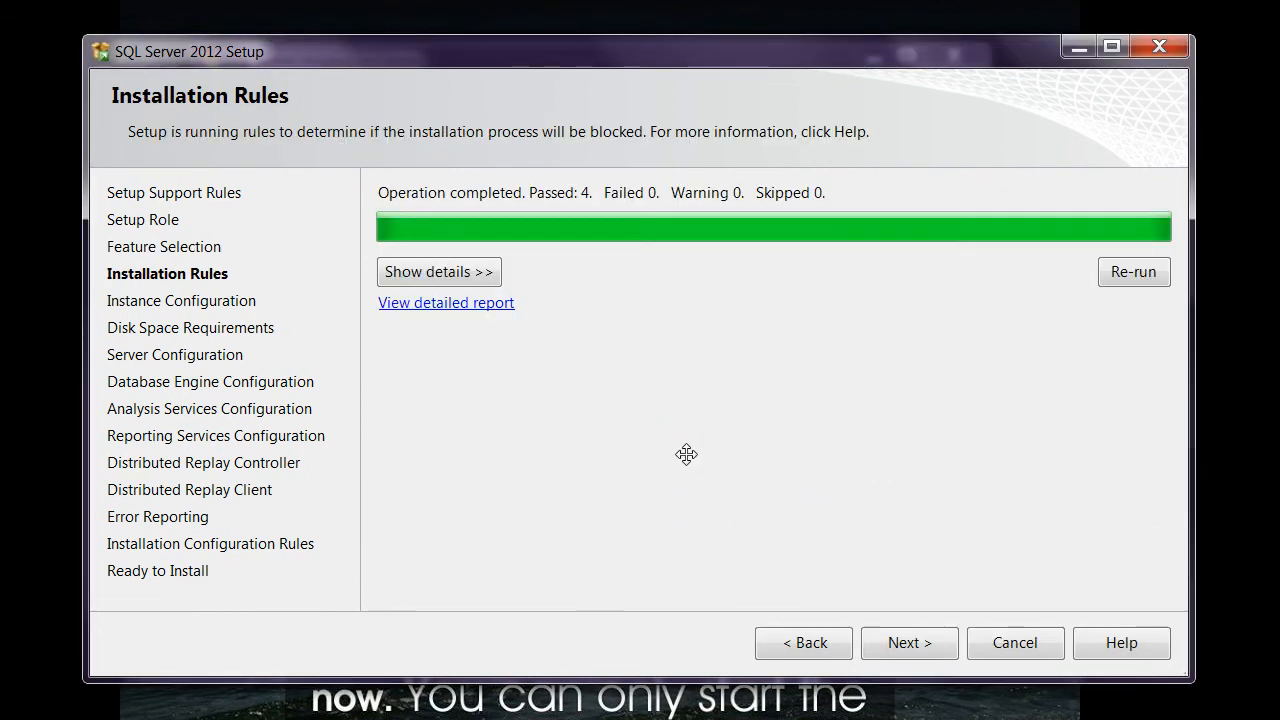
click(468, 272)
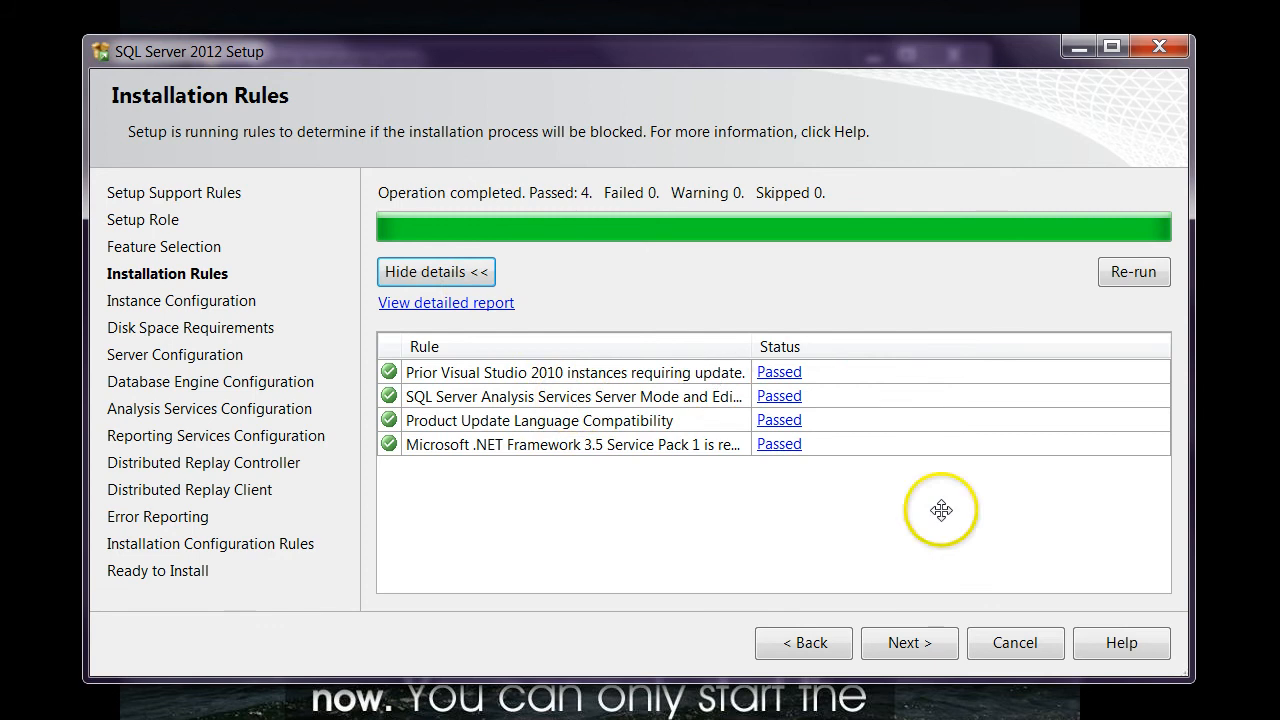
click(909, 642)
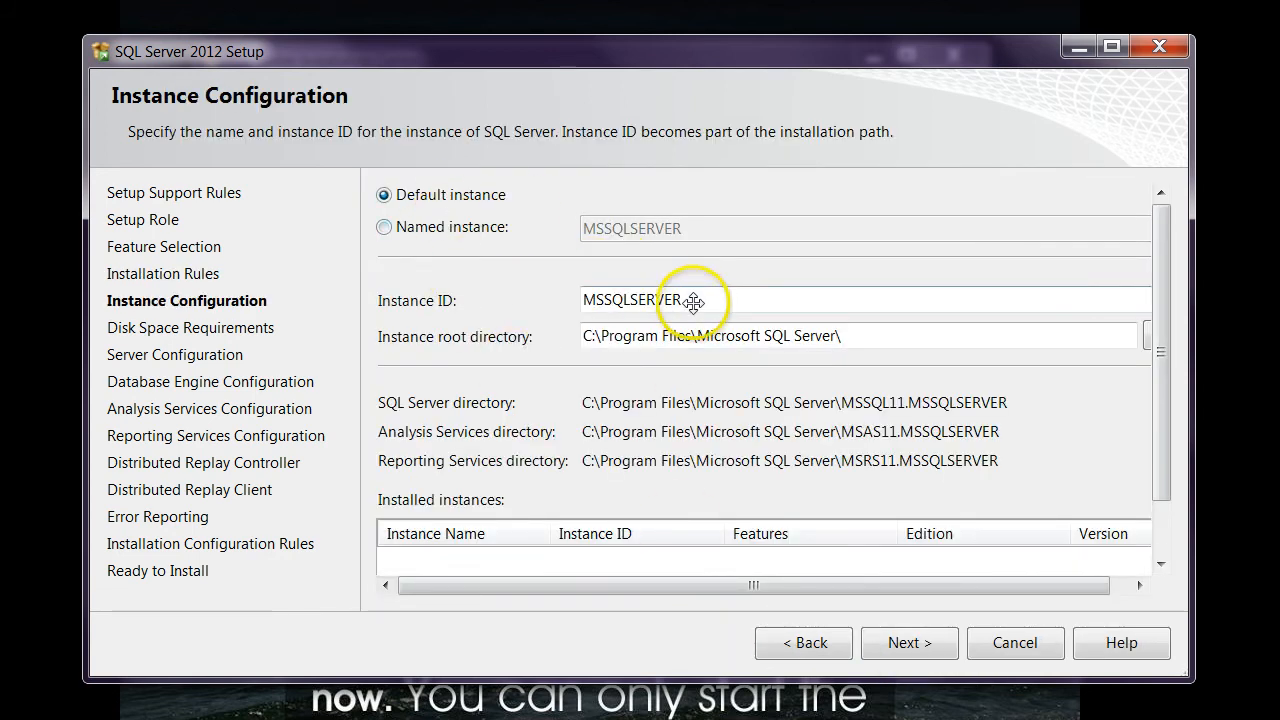
Set the default instance's ID to SQLDUCK_12 and continue past the disk space requirements.
drag(693, 302, 543, 314)
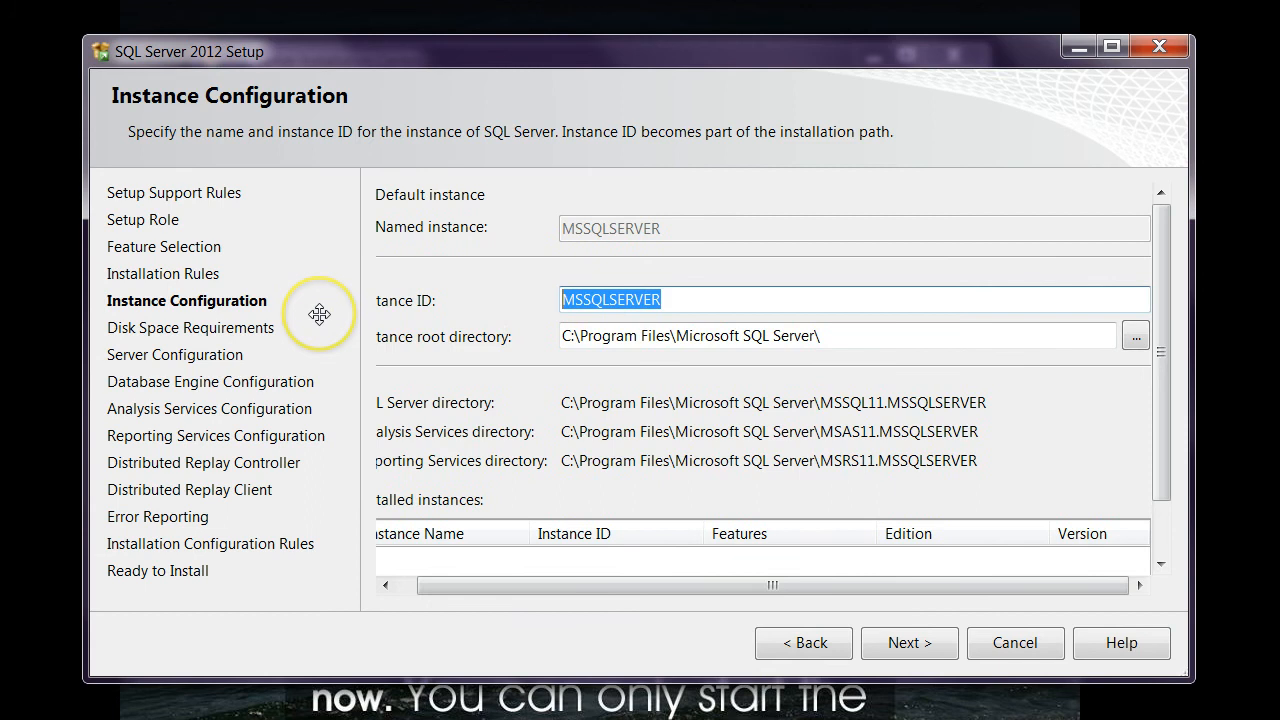
text(SQLDUCK_12)
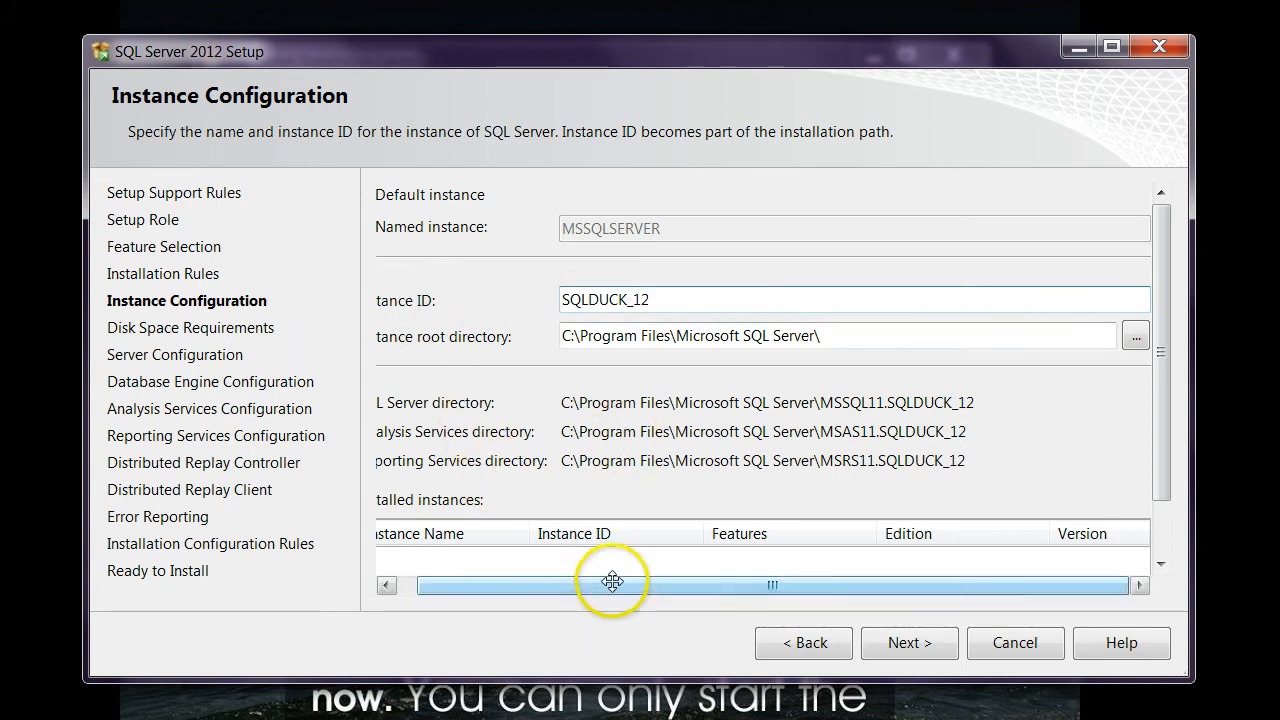
drag(608, 585, 589, 585)
drag(684, 300, 523, 317)
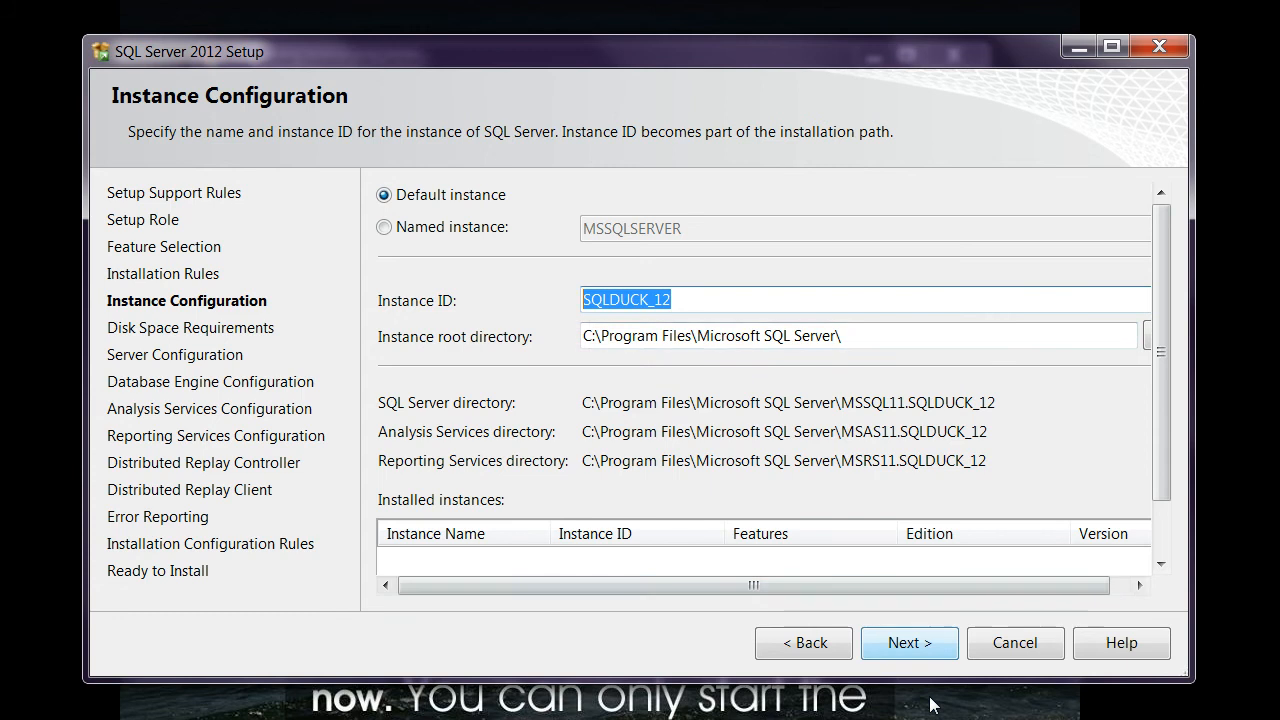
key(Return)
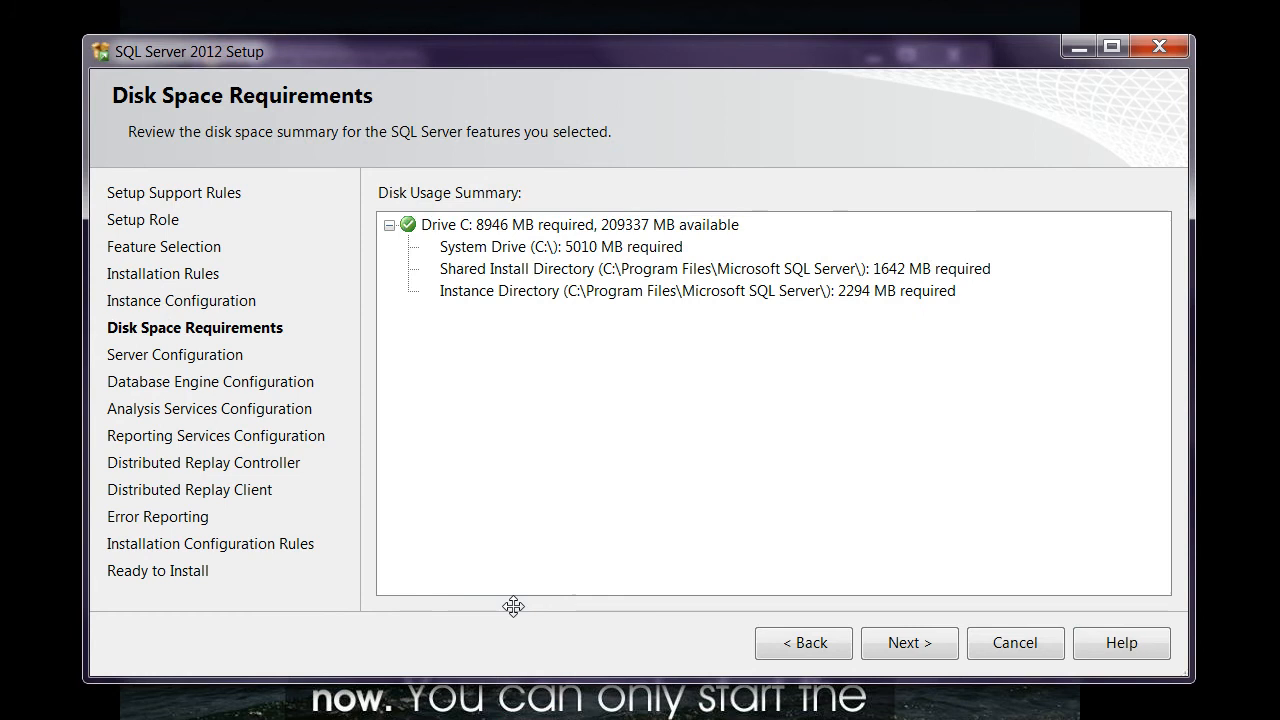
click(908, 641)
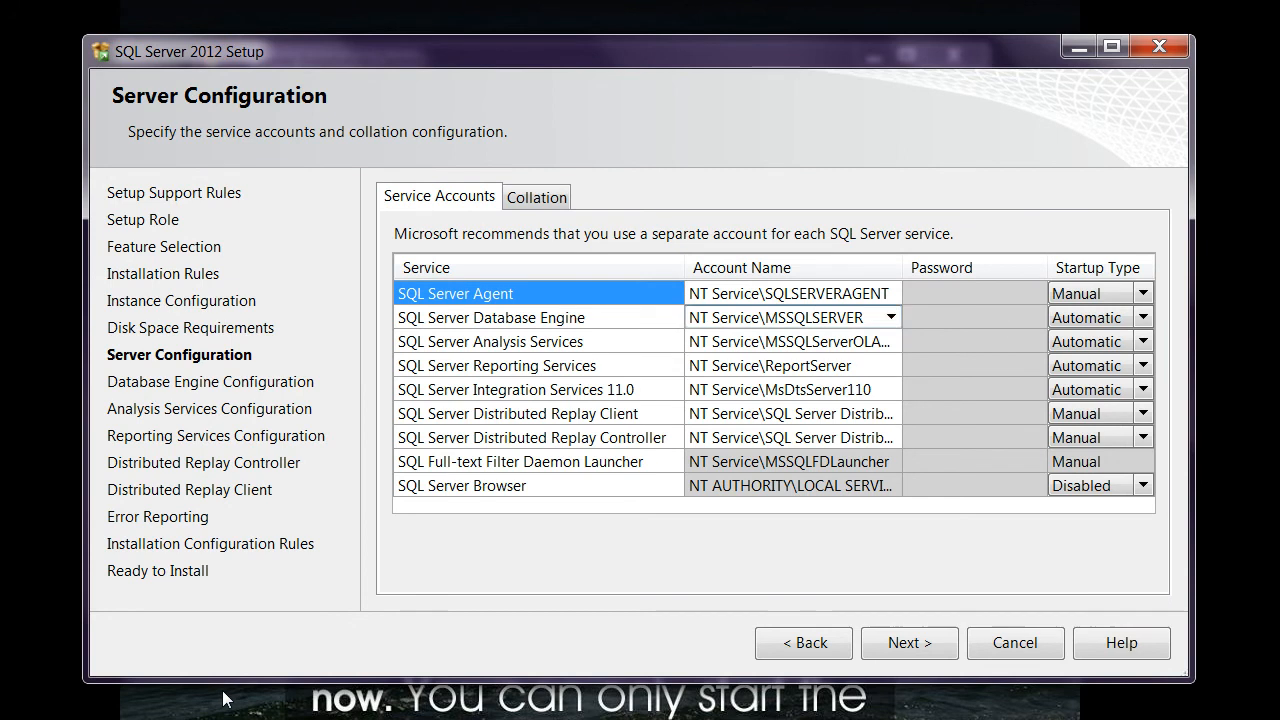
Check the available service account choices for SQL Server Agent and the SQL Server Database Engine.
click(890, 293)
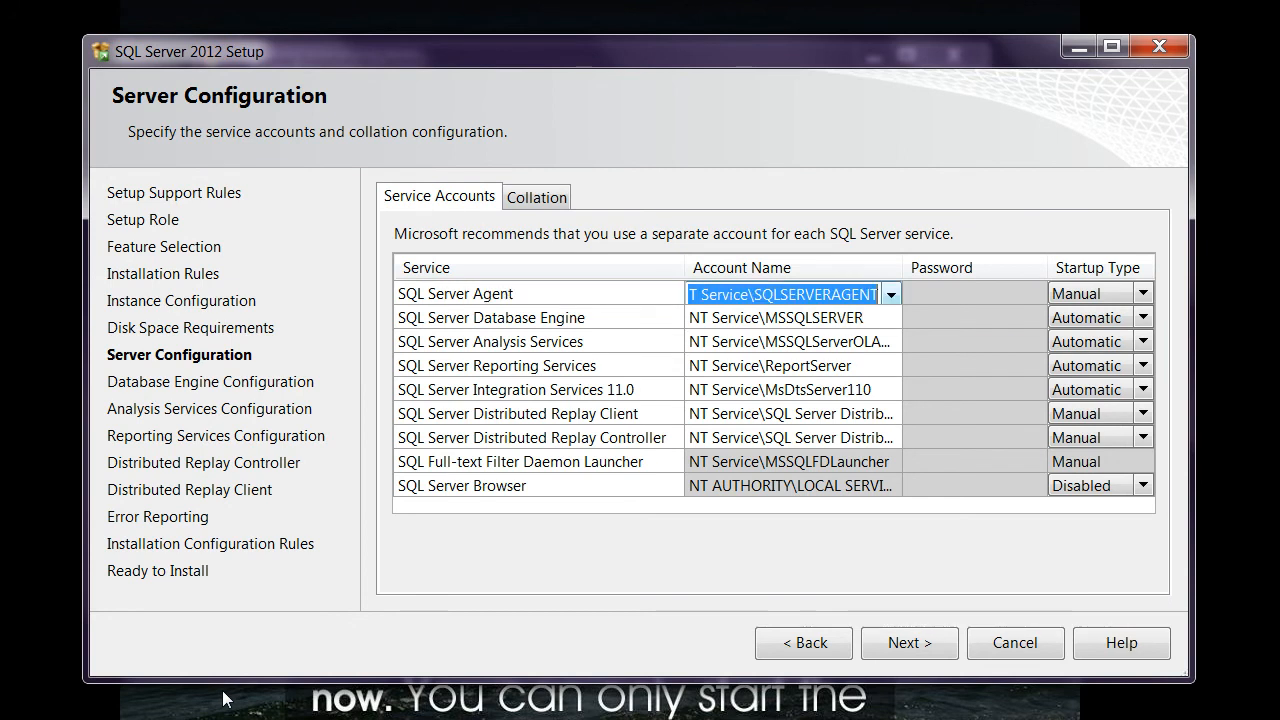
click(890, 293)
click(890, 294)
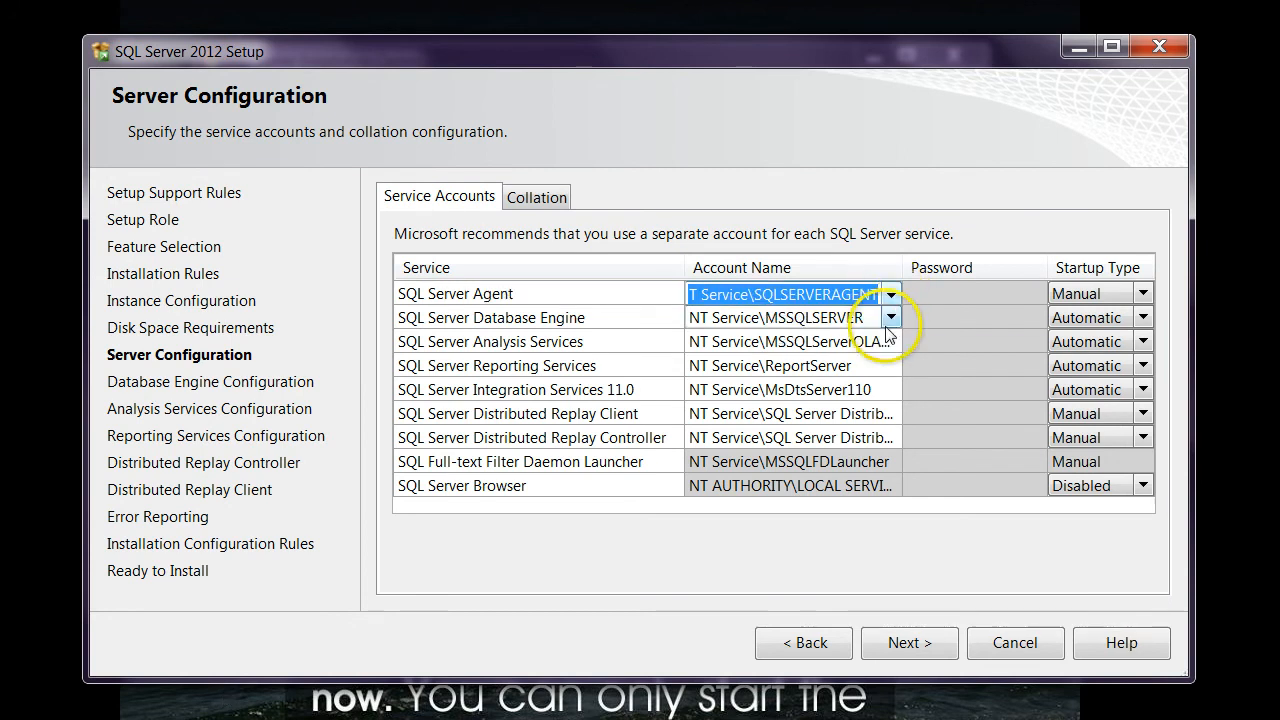
click(888, 320)
click(890, 318)
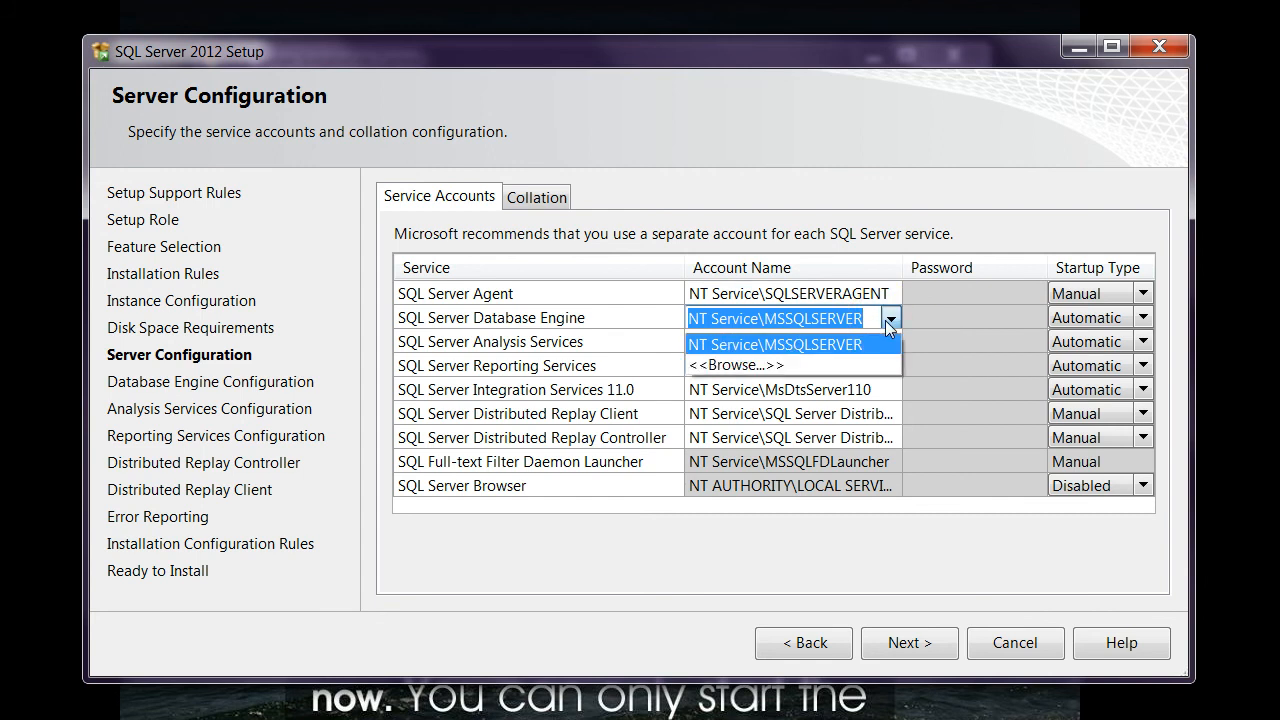
click(886, 321)
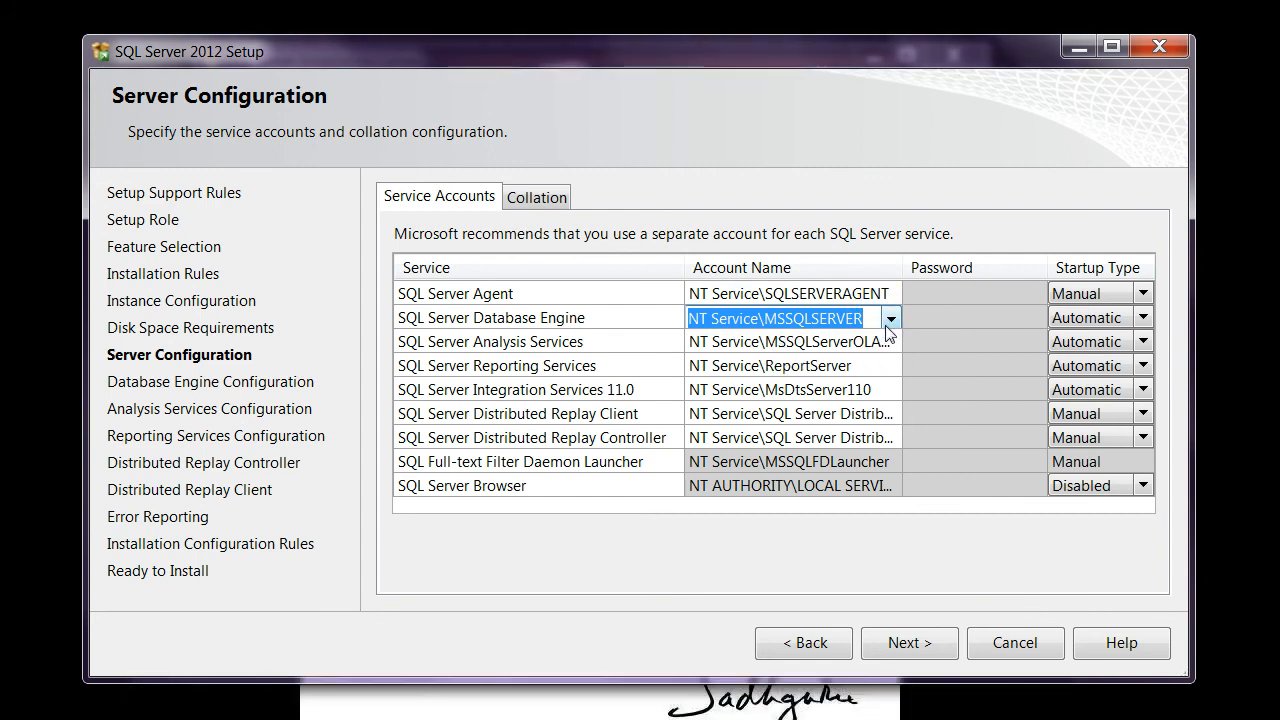
Set the SQL Server Browser service's startup type to Automatic.
click(470, 492)
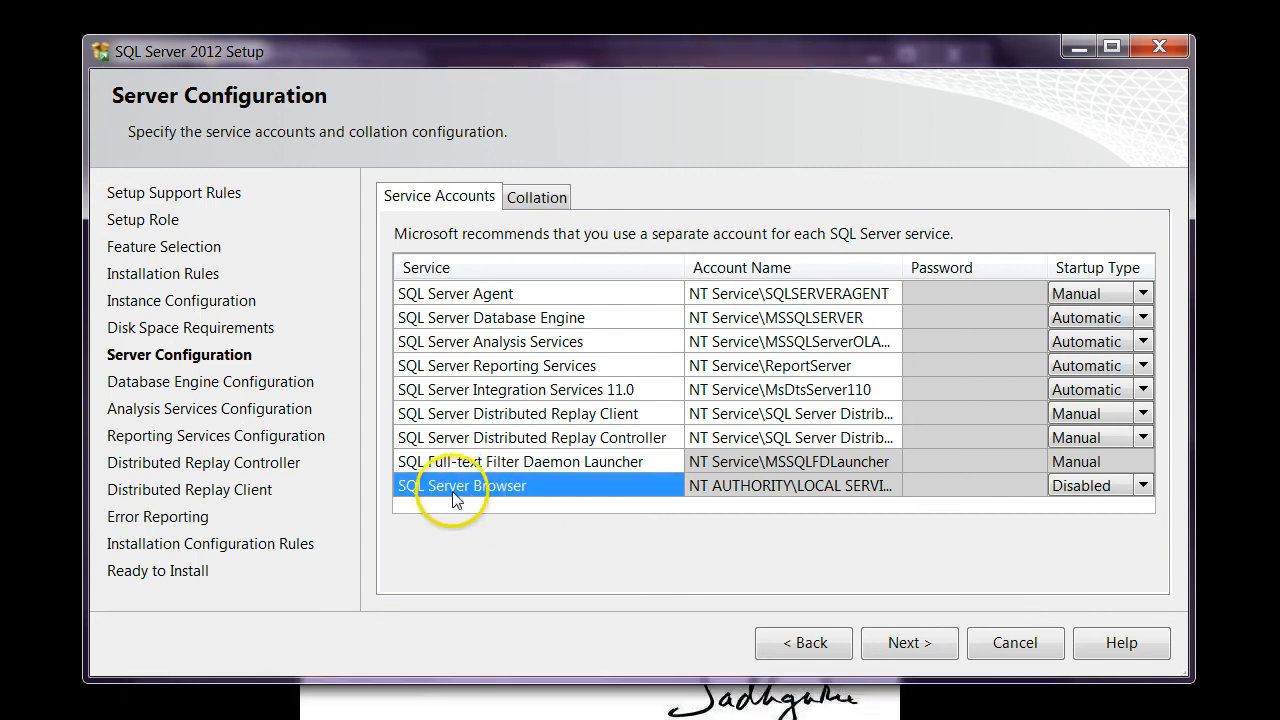
click(1130, 487)
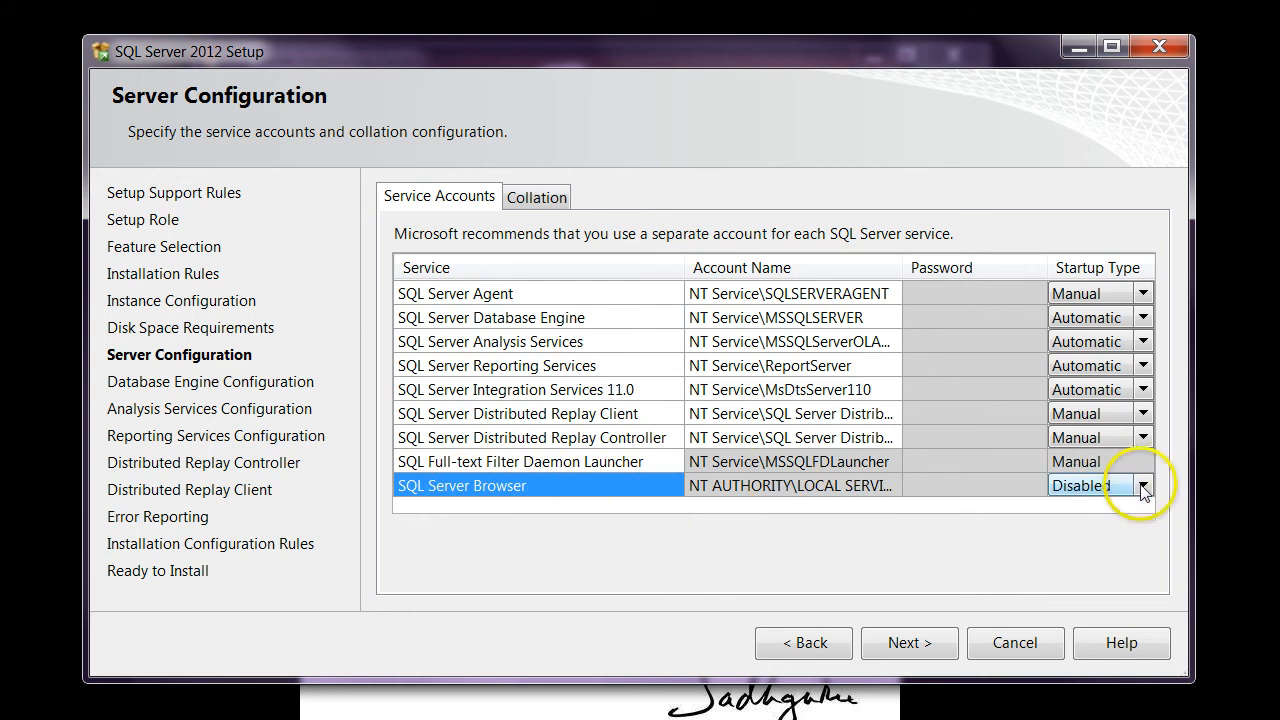
click(1143, 487)
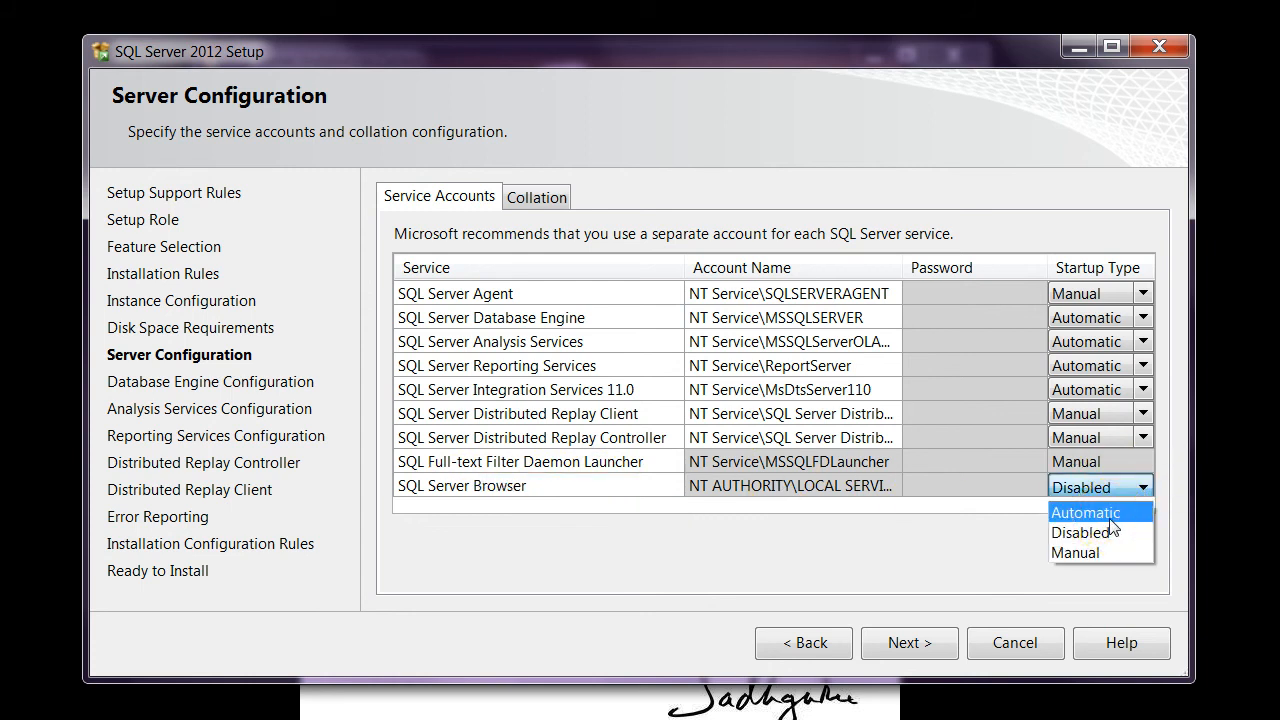
click(1110, 516)
Check the available service account choices for the SQL Server Distributed Replay Client and Distributed Replay Controller.
click(750, 437)
click(829, 416)
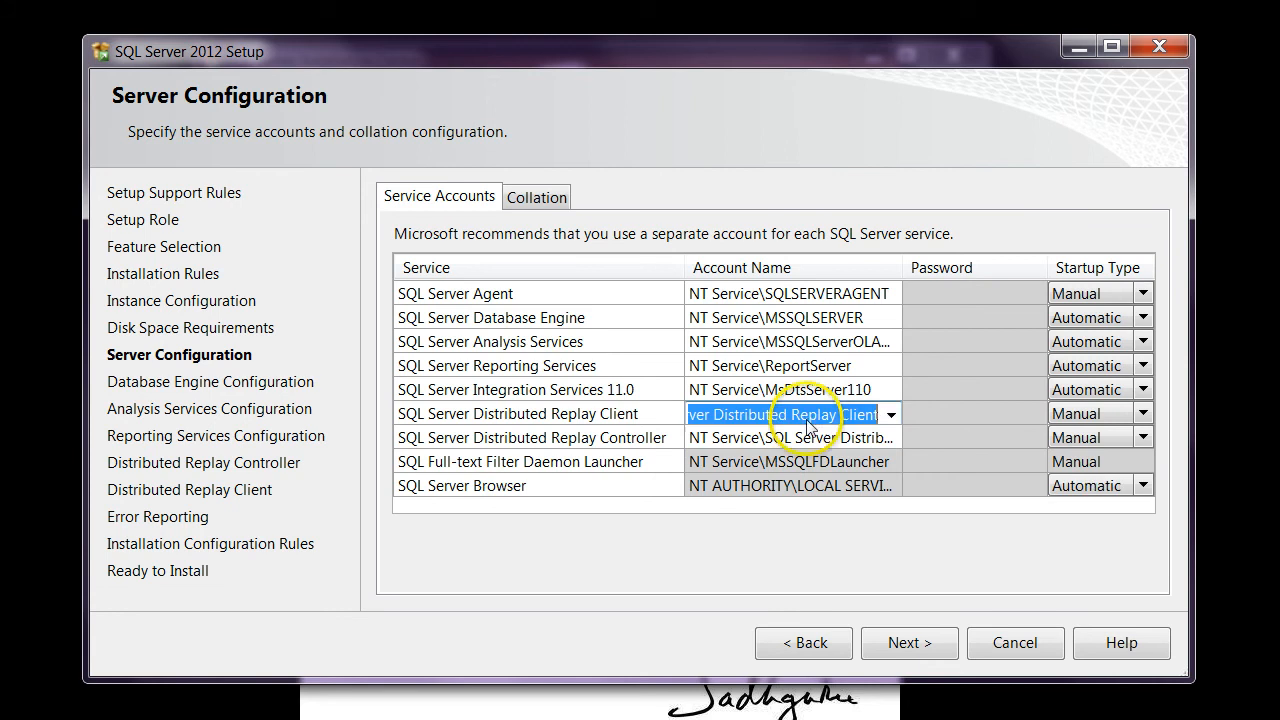
click(890, 416)
click(896, 416)
click(888, 440)
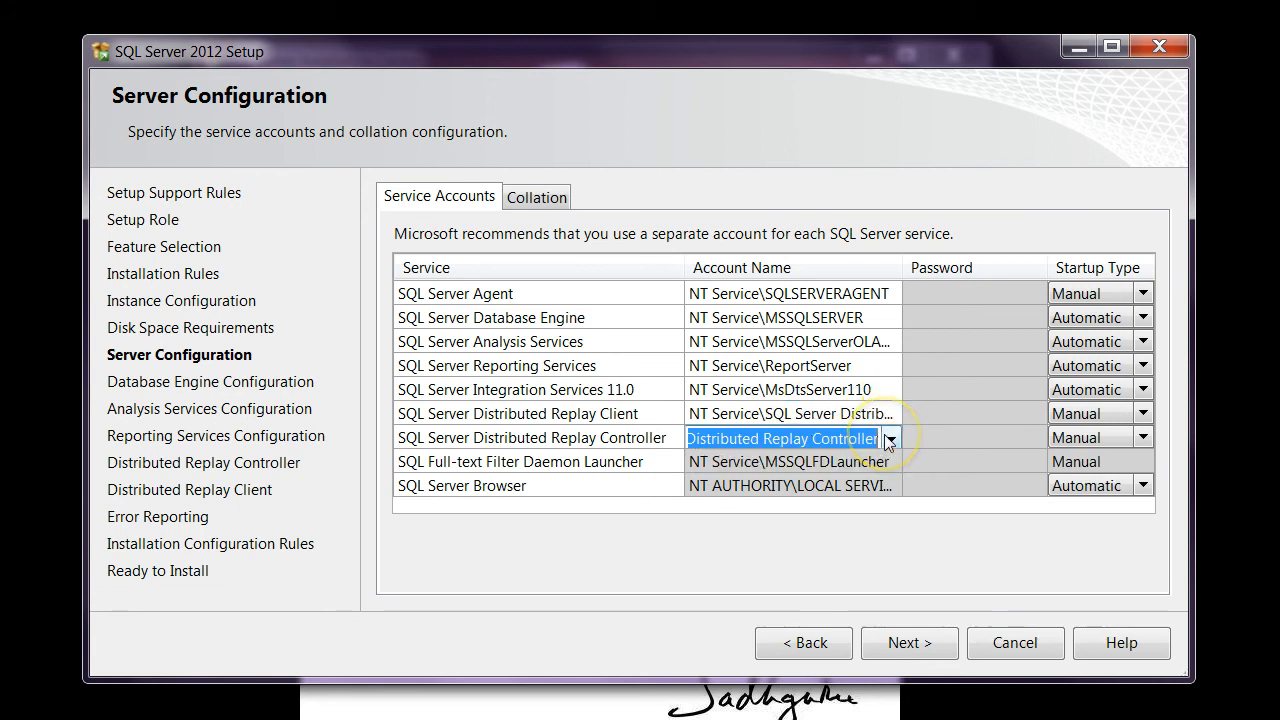
click(888, 440)
click(890, 436)
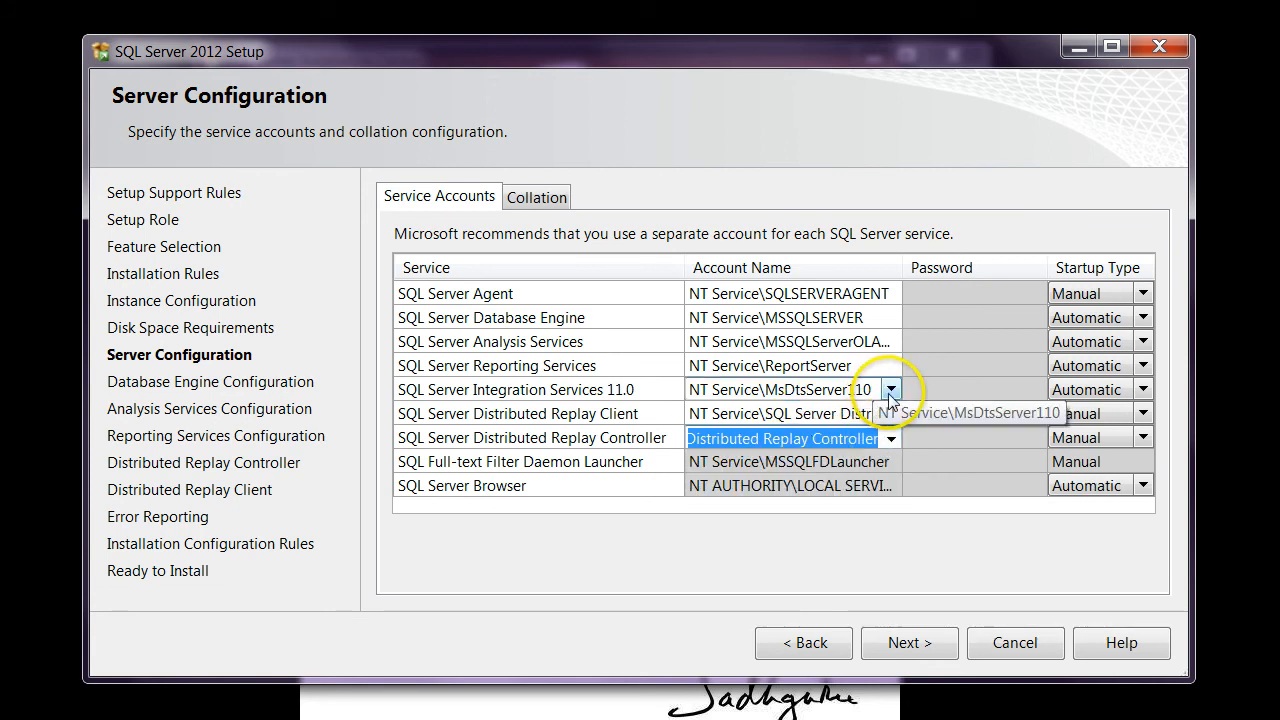
Check the available service account choices for Integration Services, Reporting Services, Analysis Services and the Database Engine.
click(889, 392)
click(890, 390)
click(890, 390)
click(888, 370)
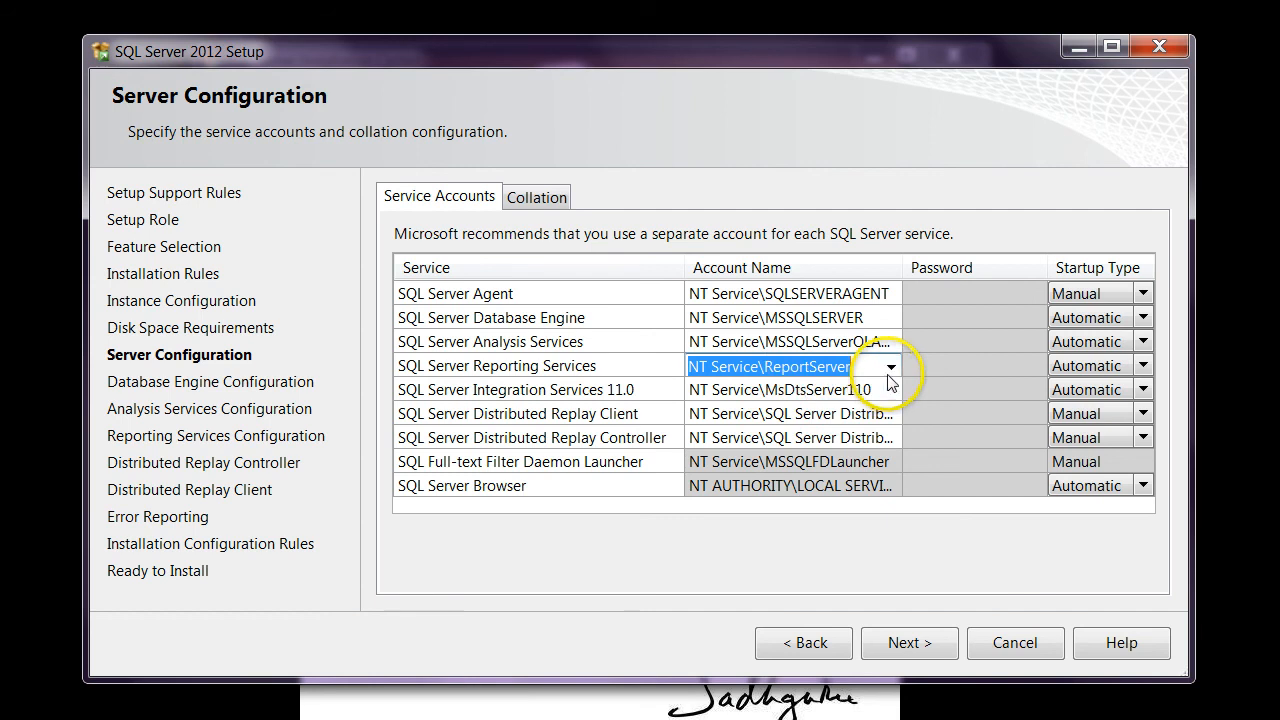
click(890, 367)
click(890, 367)
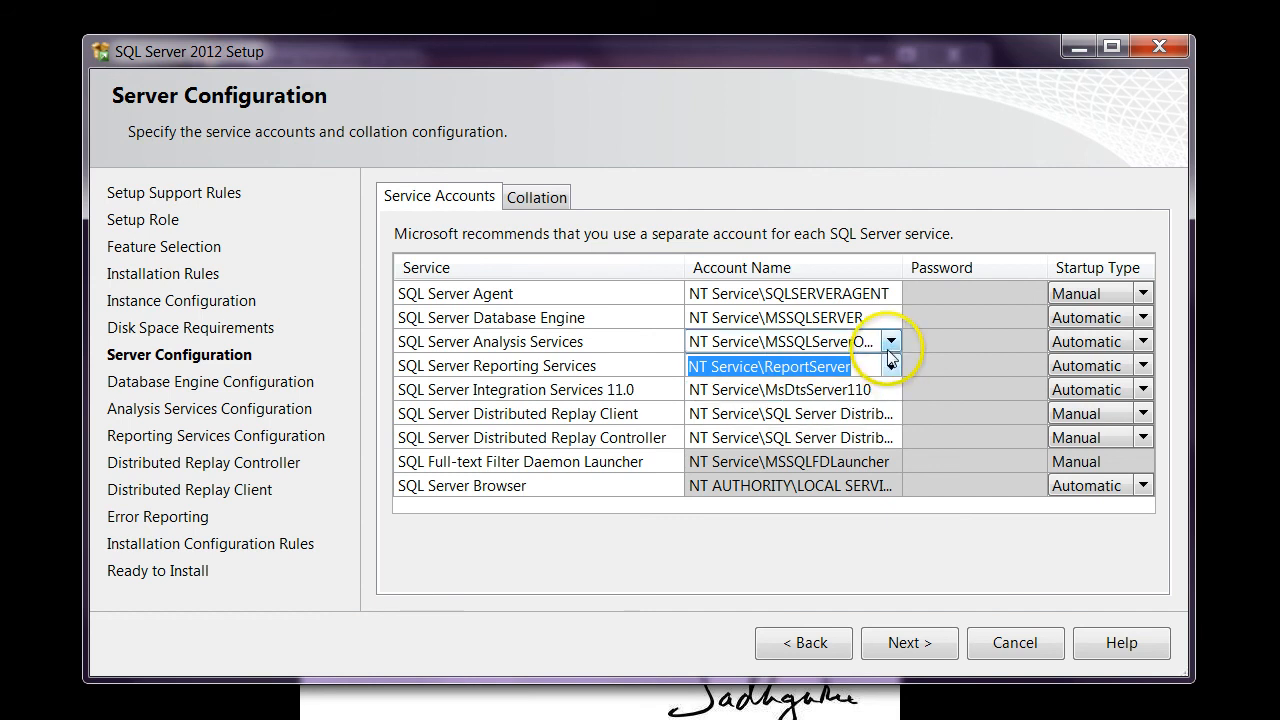
click(890, 342)
click(890, 342)
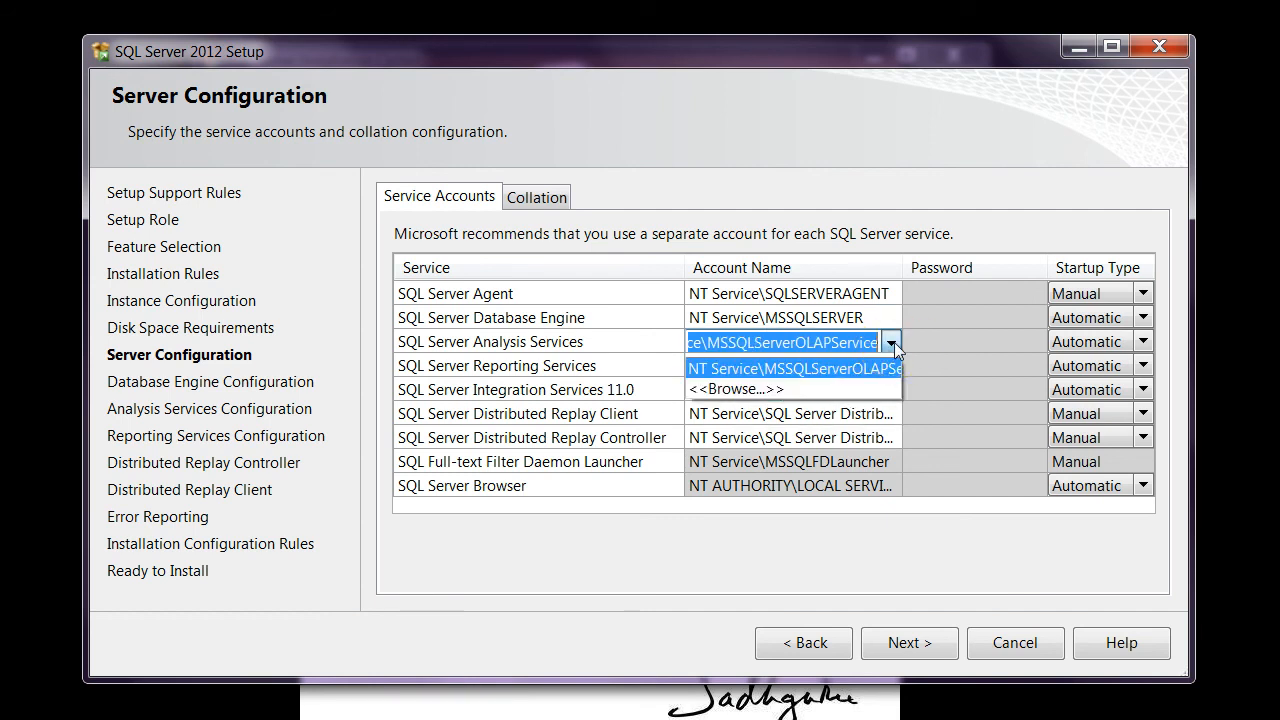
click(892, 342)
click(893, 320)
click(893, 320)
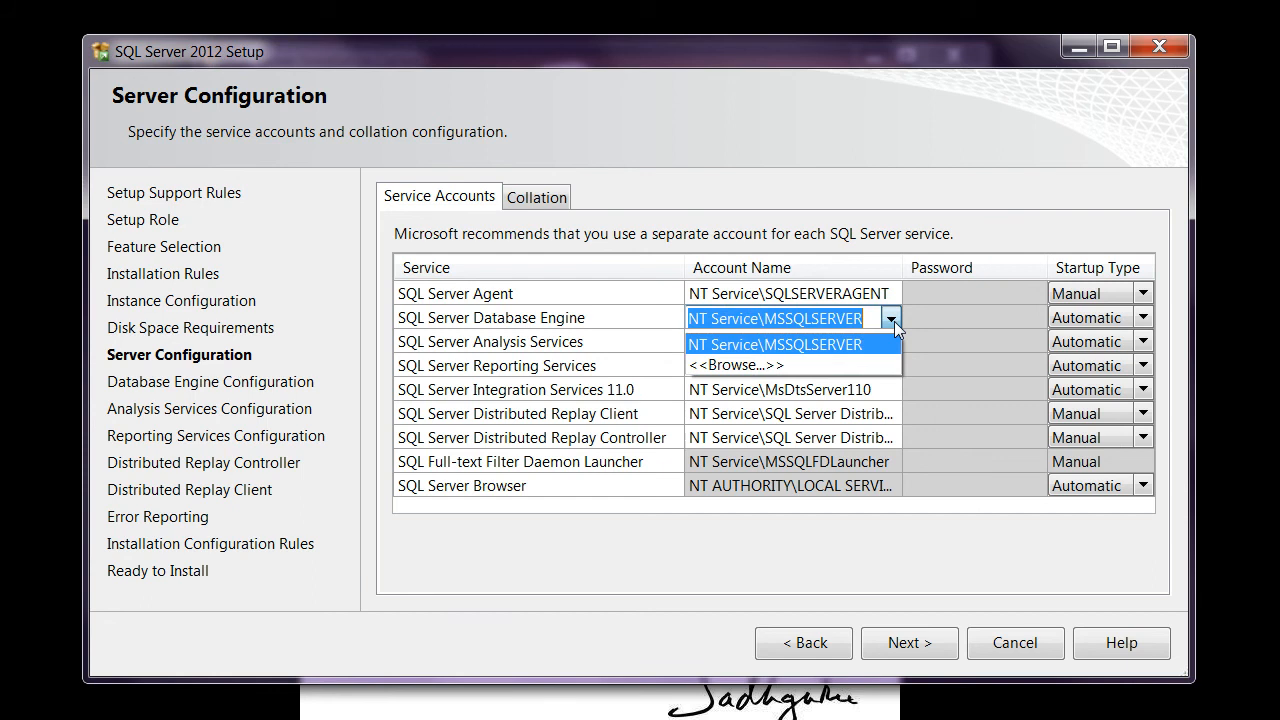
click(894, 321)
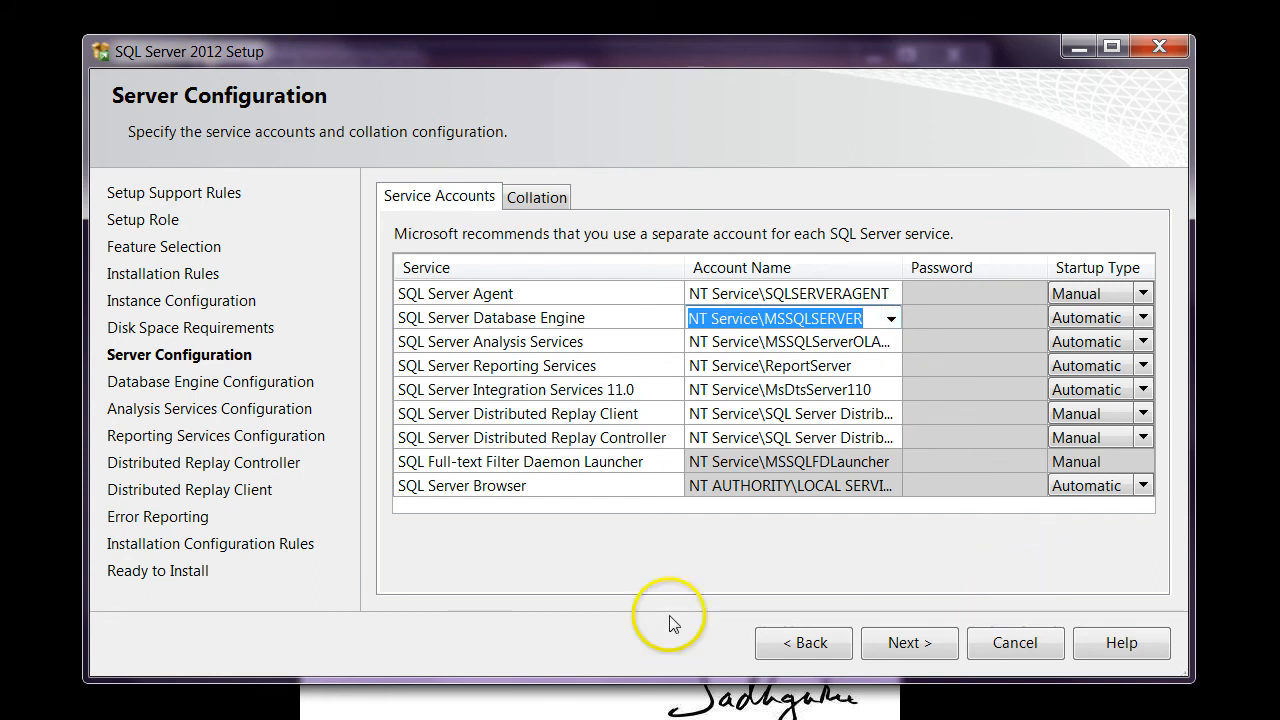
Accept the service accounts and choose Mixed Mode (SQL Server authentication and Windows authentication) for the Database Engine.
click(903, 650)
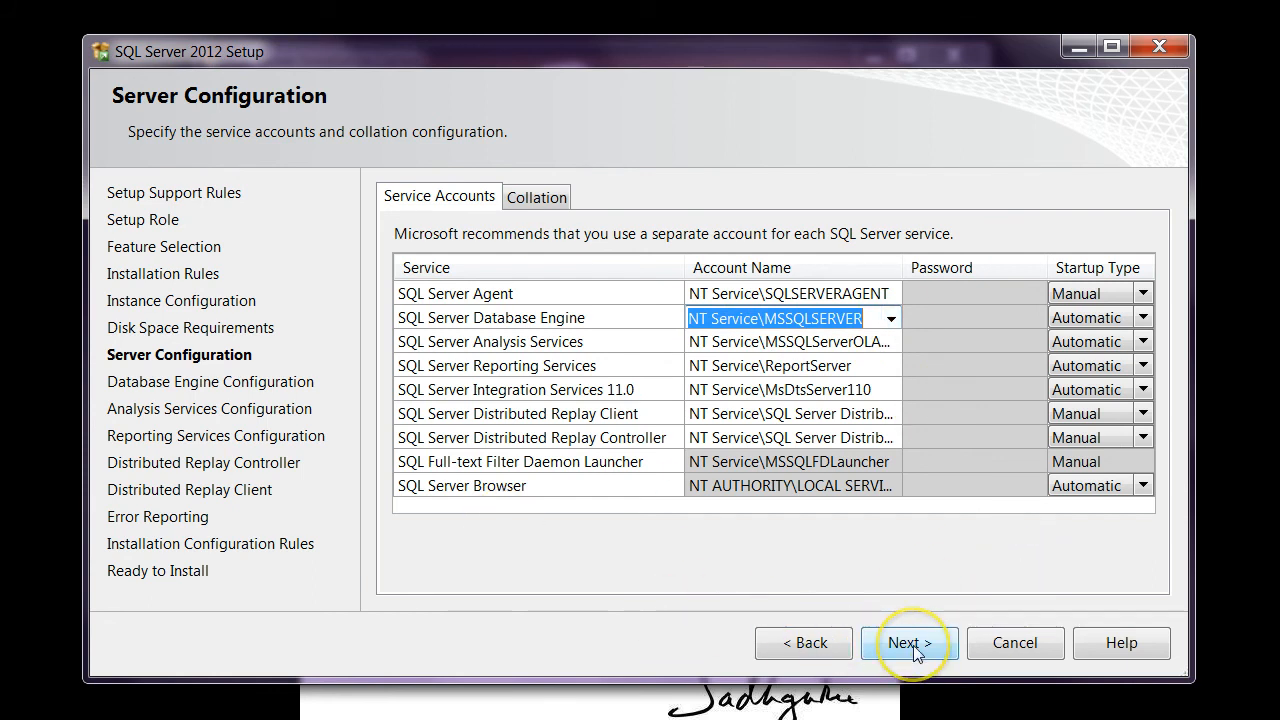
click(918, 648)
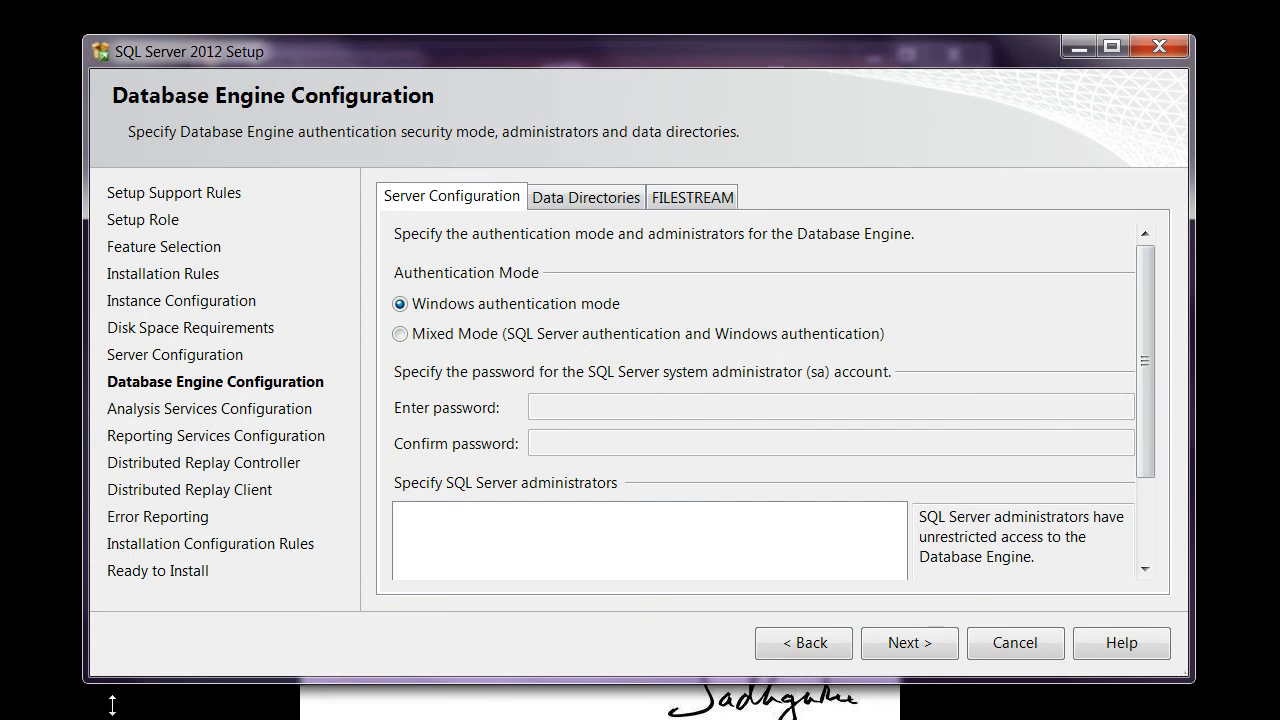
key(Down)
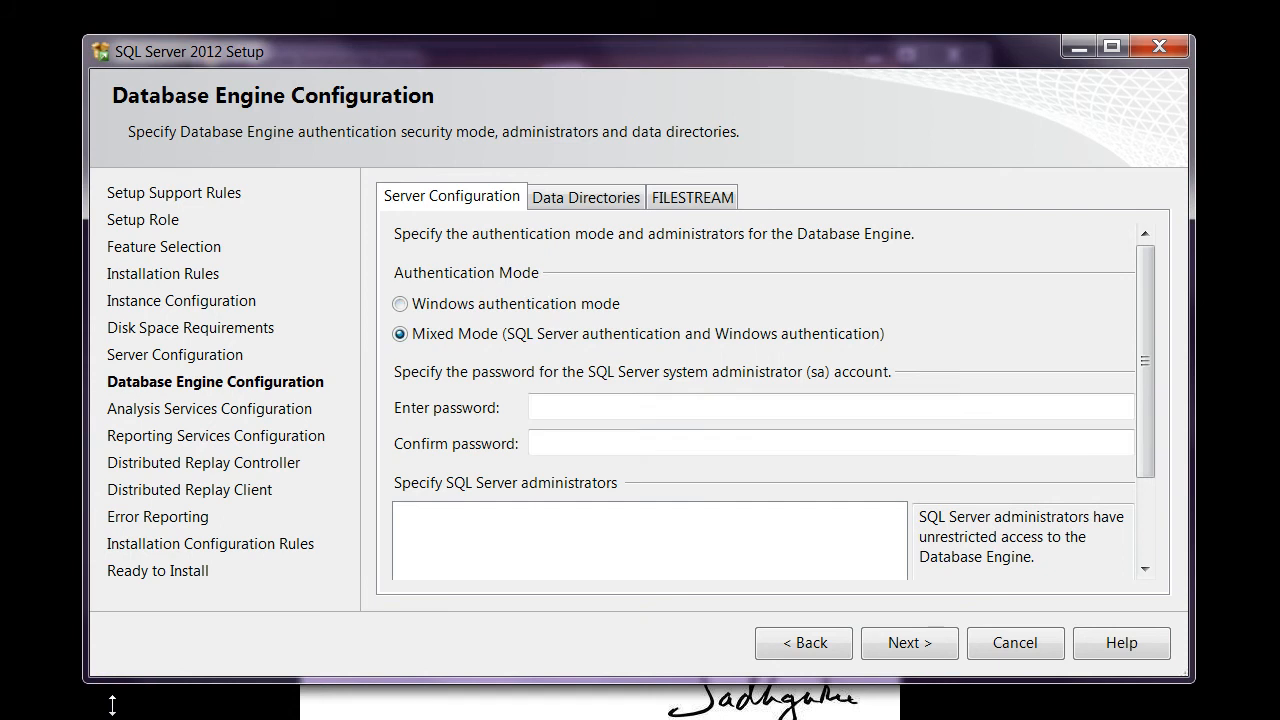
click(451, 334)
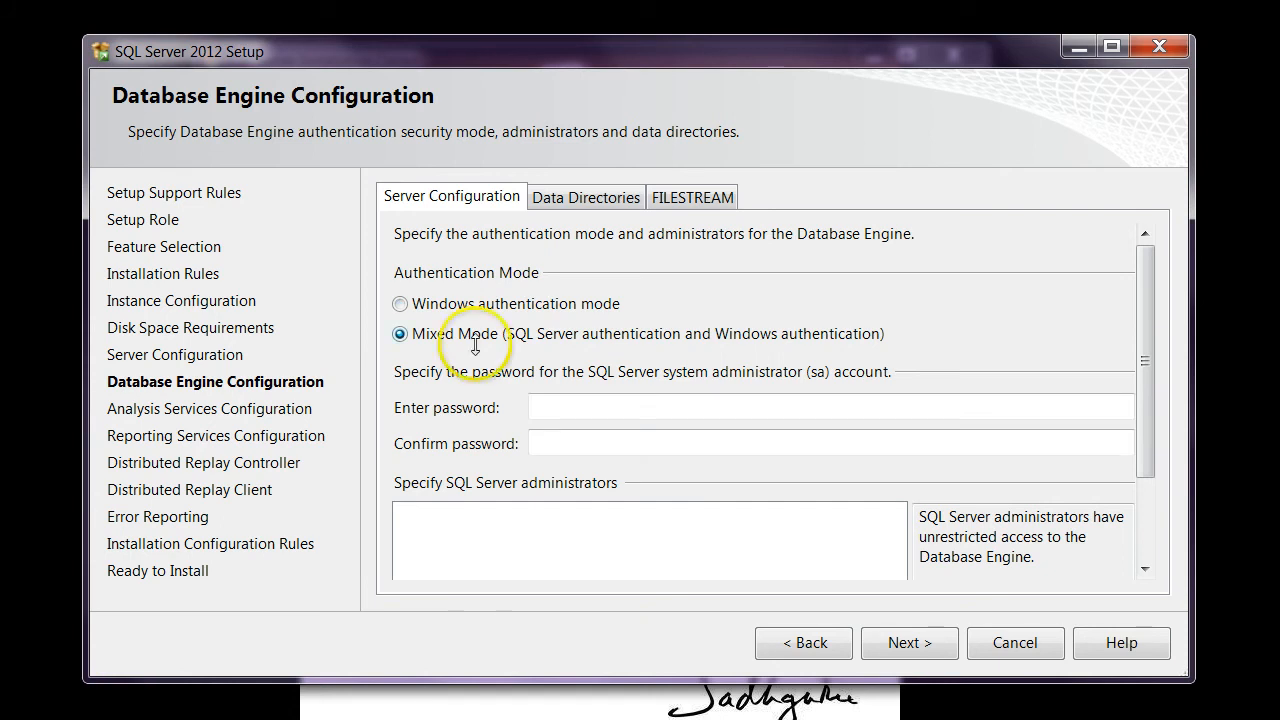
Enter and confirm the password for the SQL Server system administrator (sa) account.
click(565, 400)
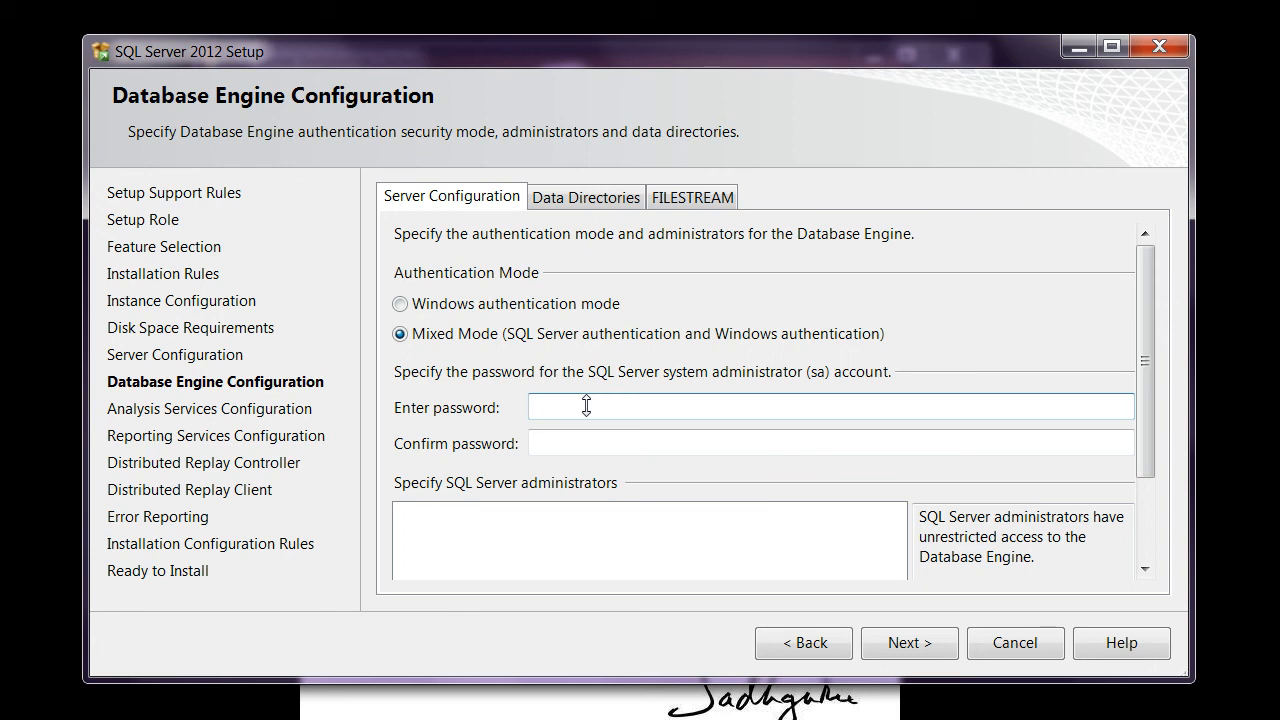
text(********)
key(Tab)
text(********)
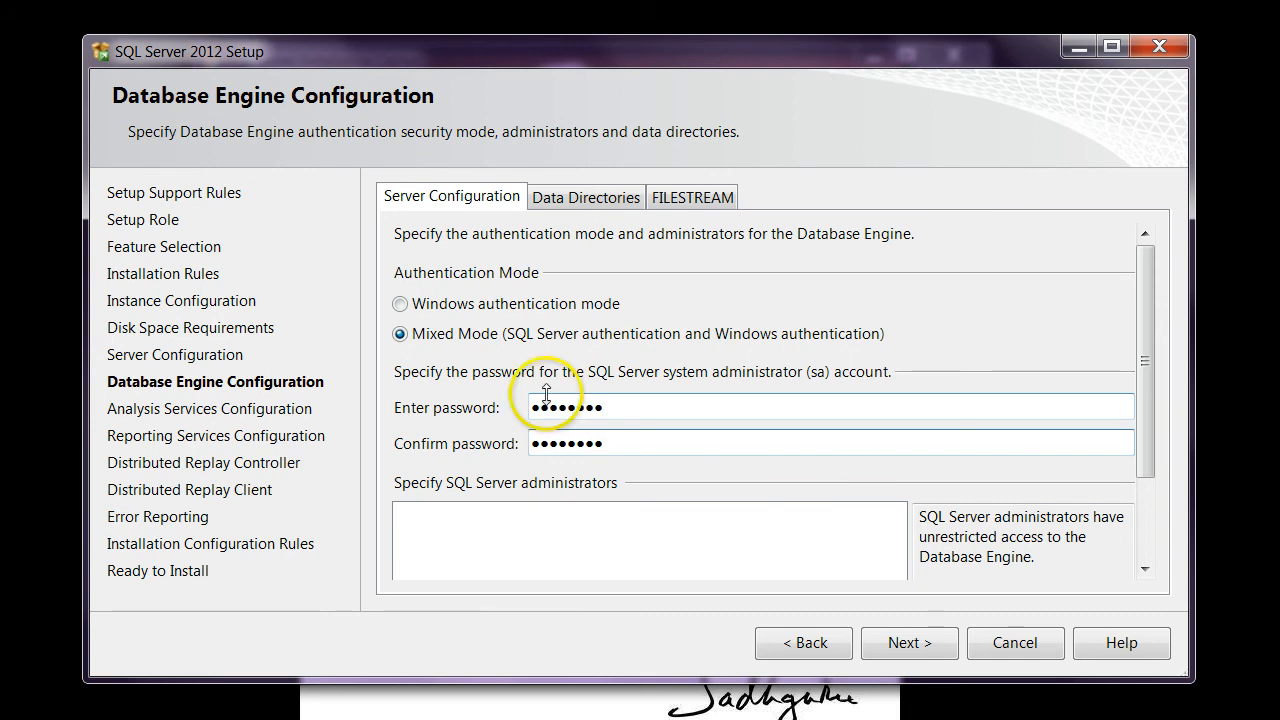
Add the current user as an administrator of both the Database Engine and Analysis Services.
click(712, 560)
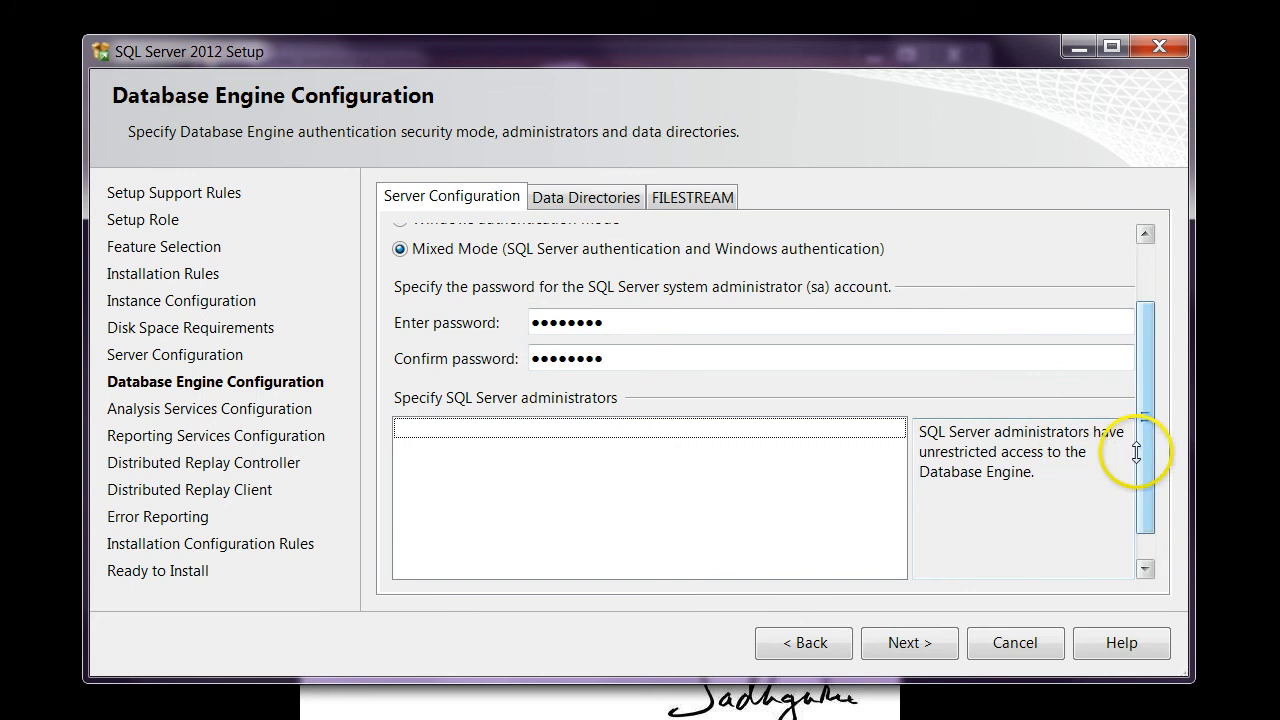
drag(1140, 449, 1140, 514)
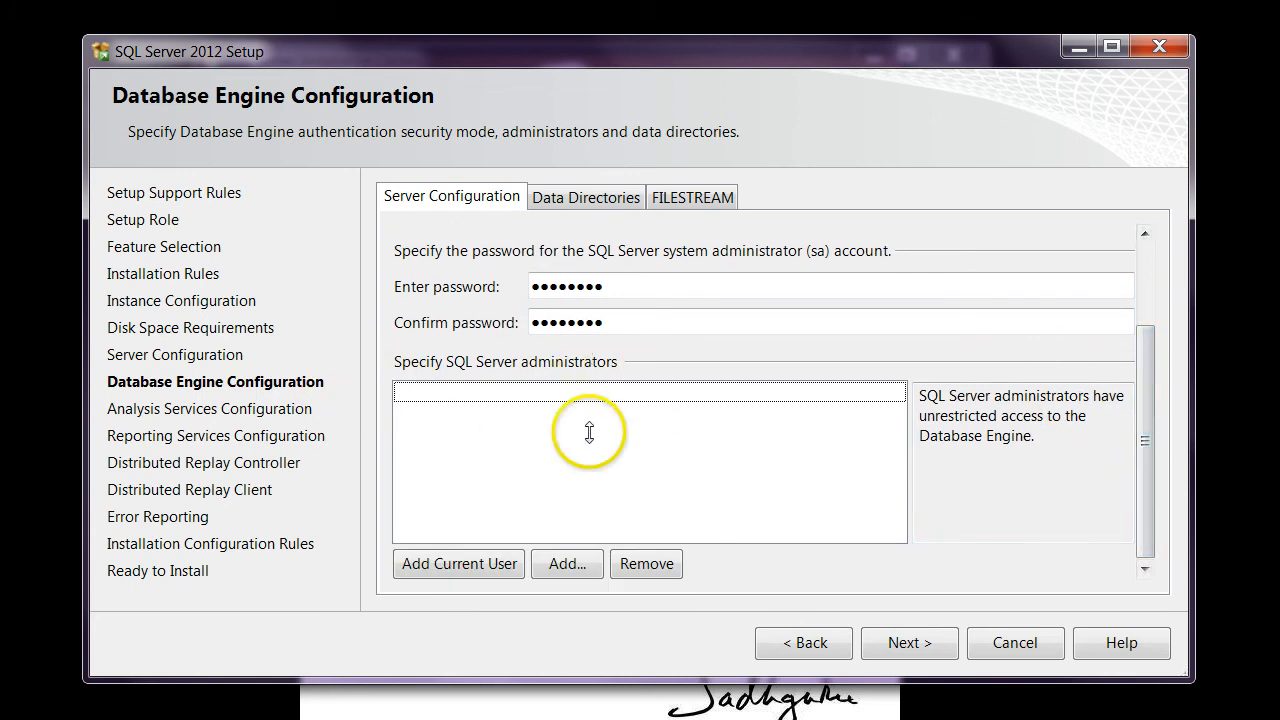
click(425, 563)
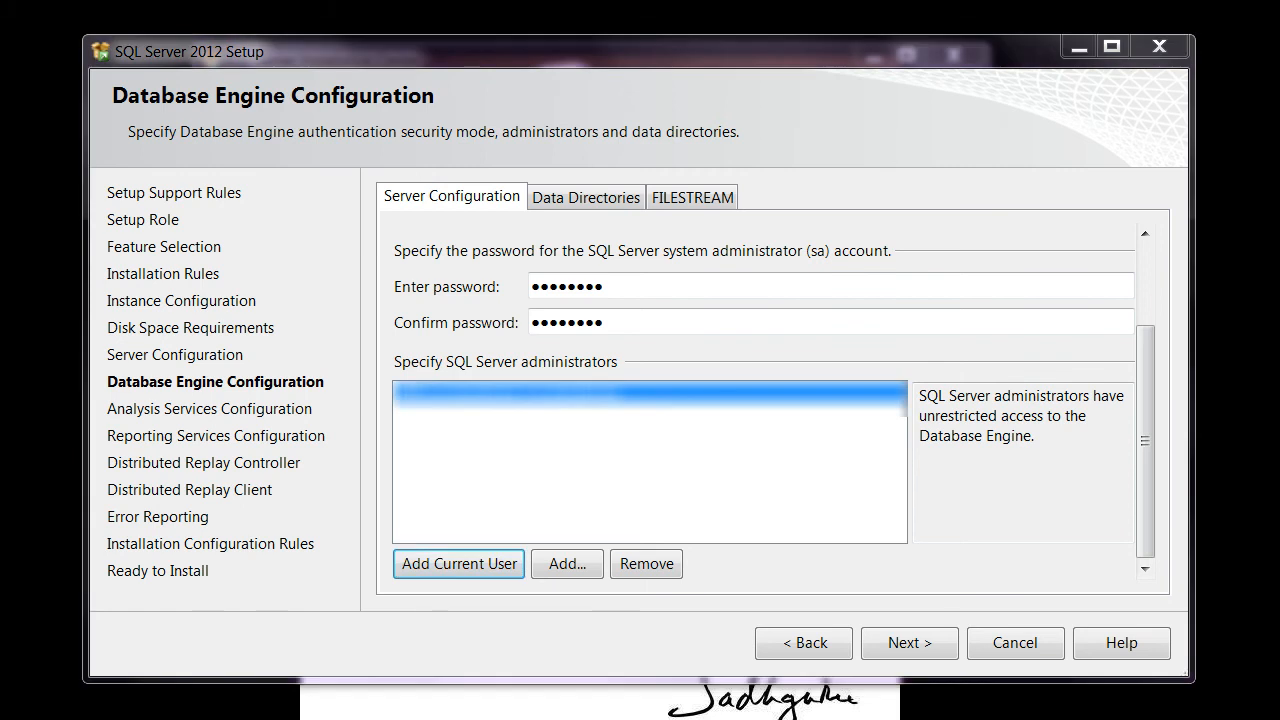
click(910, 643)
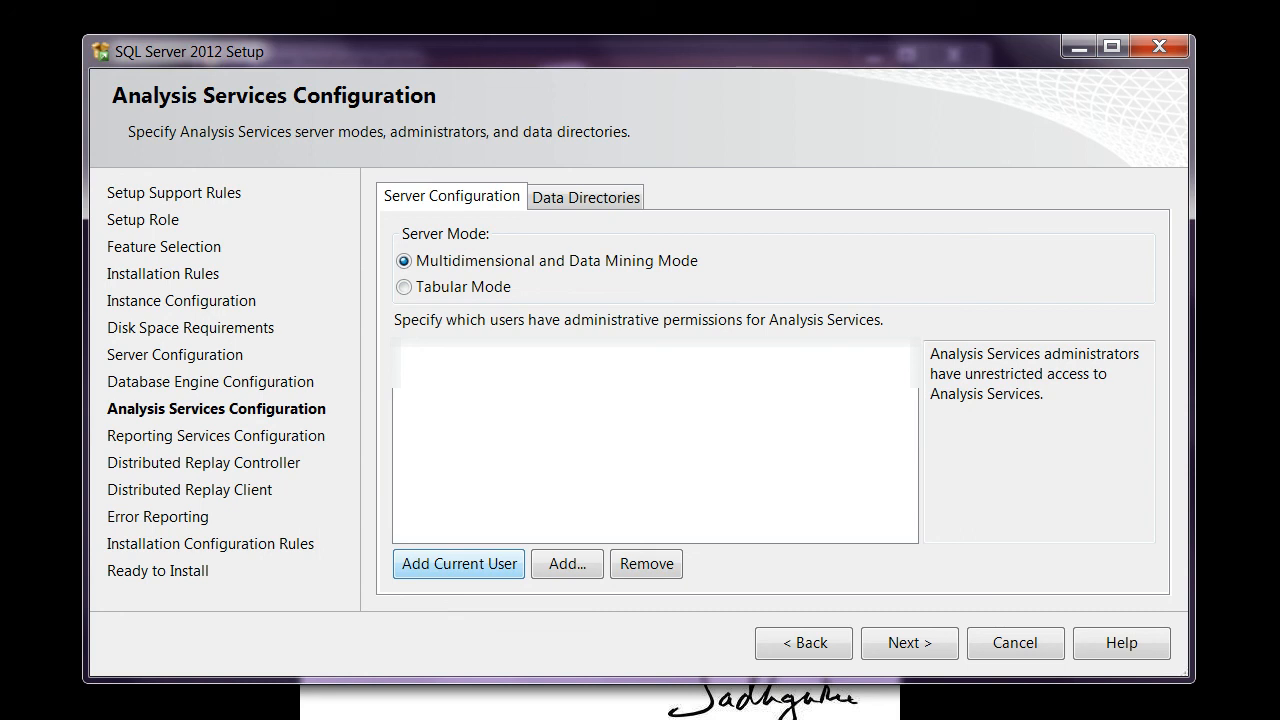
click(459, 563)
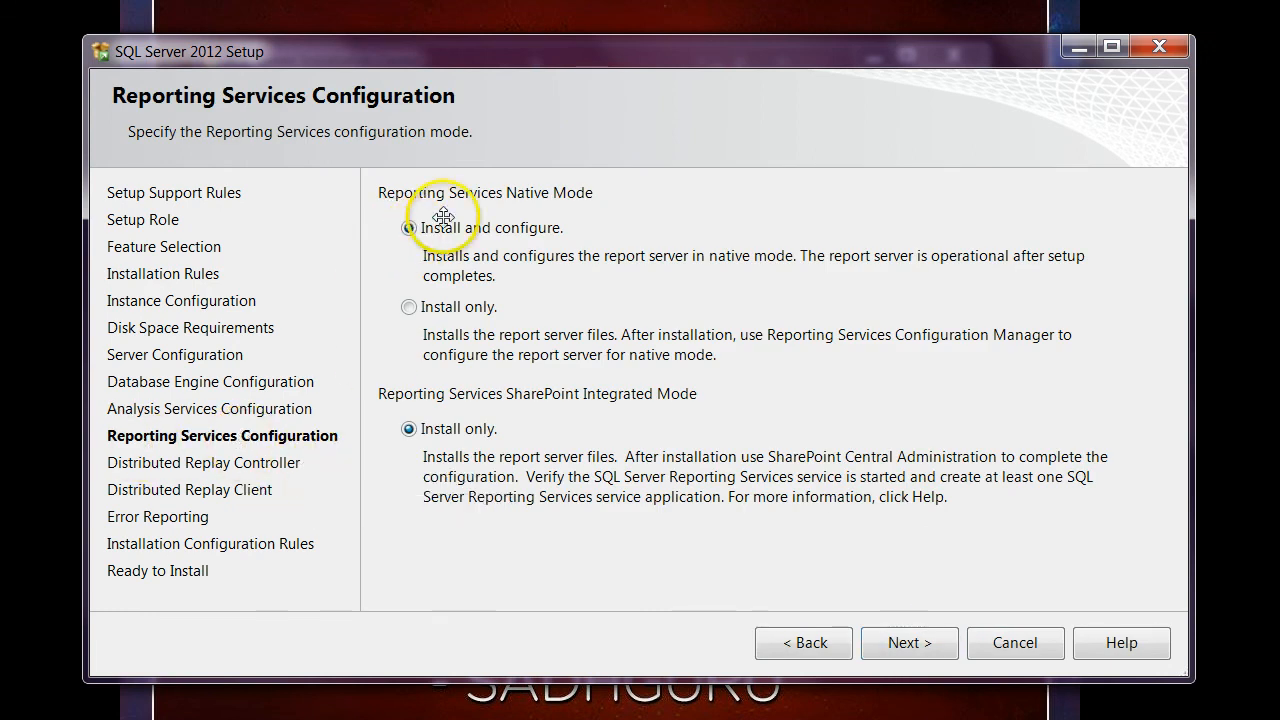
Choose Install and configure for Reporting Services native mode and continue past the Distributed Replay Controller permissions.
click(461, 310)
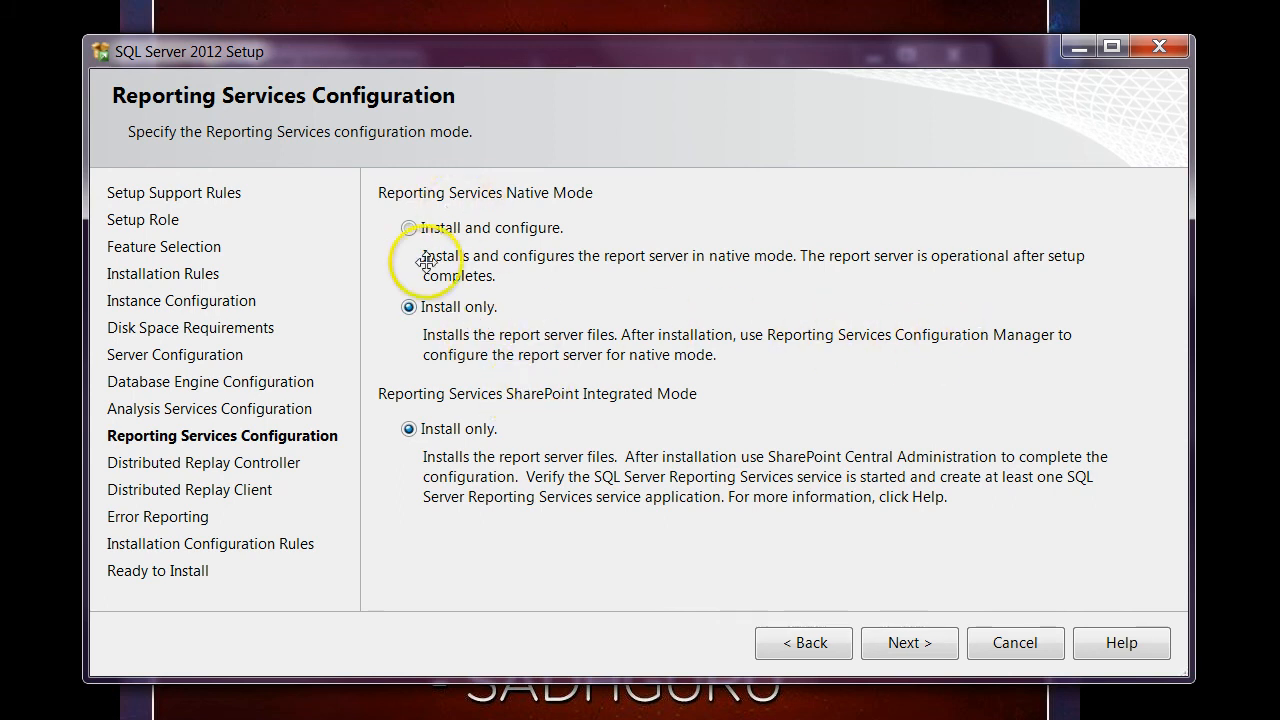
click(463, 227)
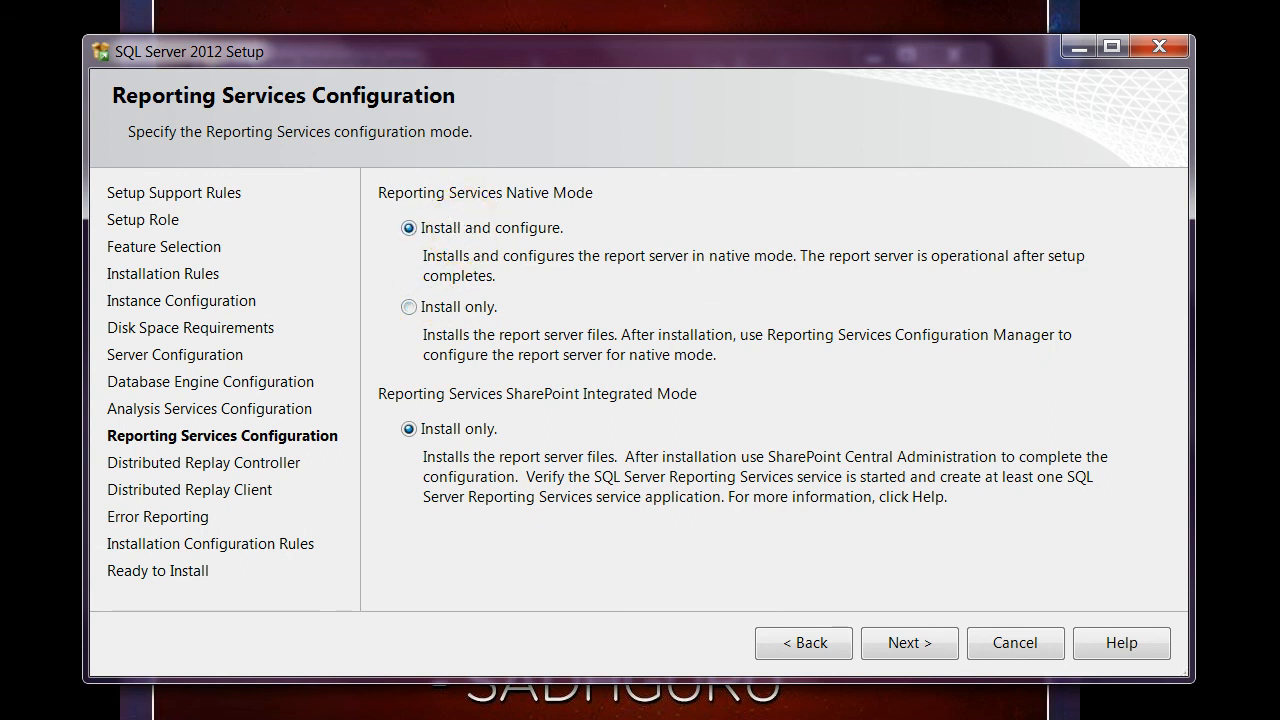
click(912, 643)
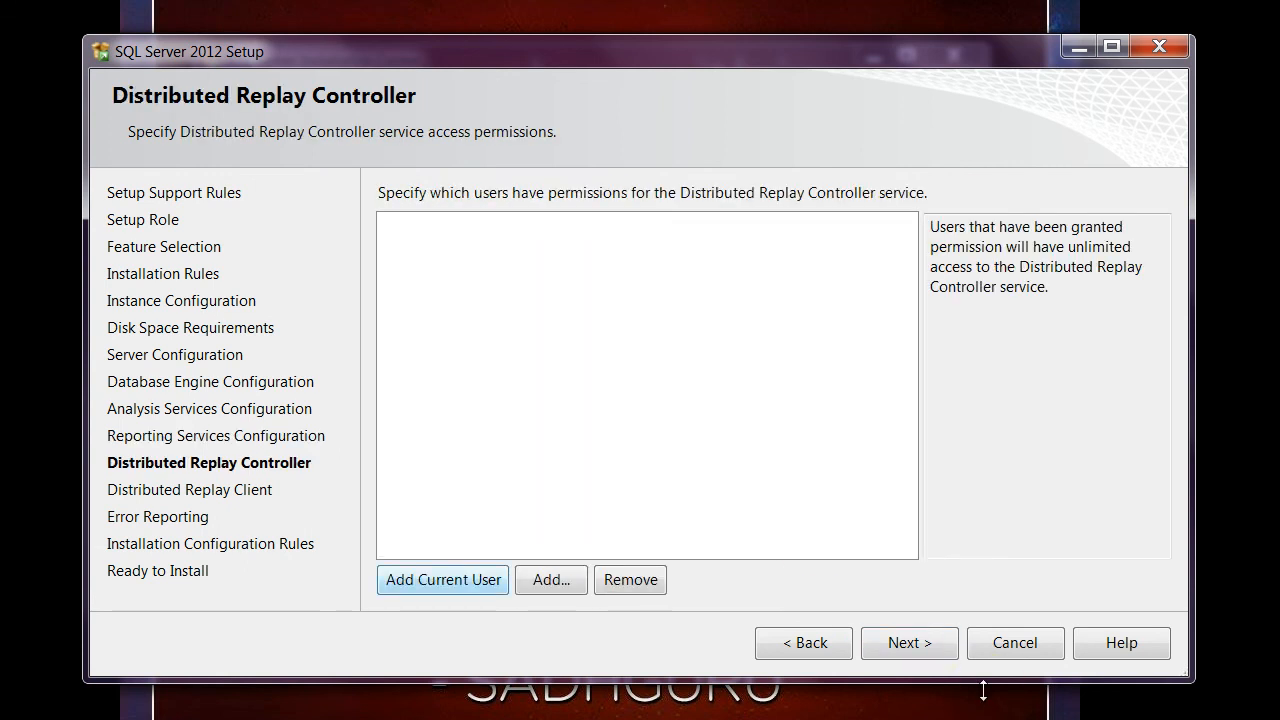
click(920, 642)
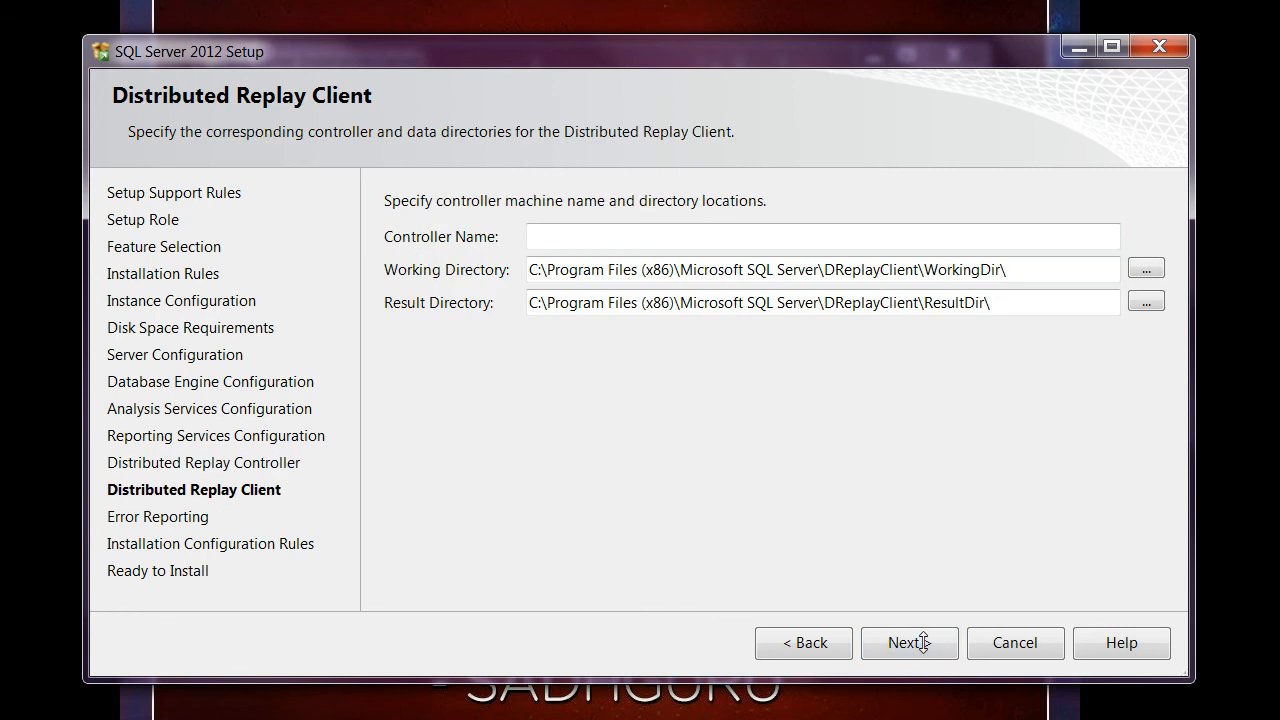
Set the Distributed Replay Client's controller name to SQLDUCK and continue past error reporting to the installation configuration rules.
click(651, 238)
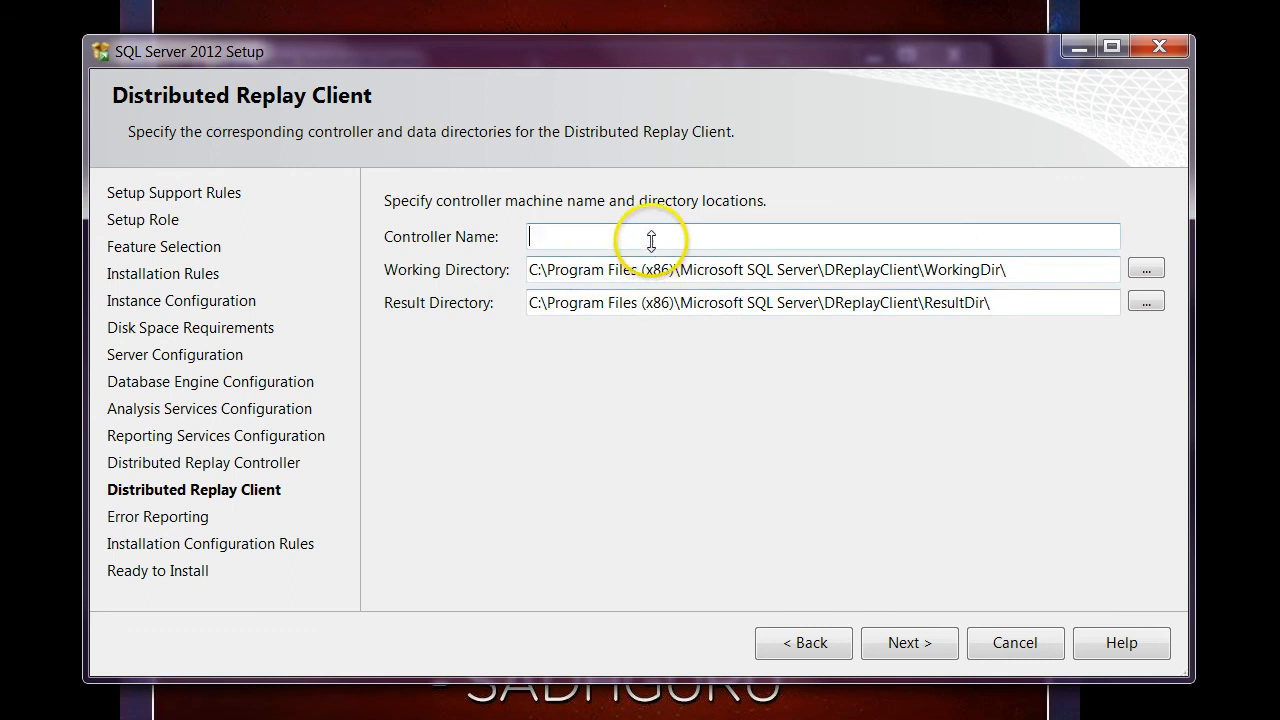
text(SQL)
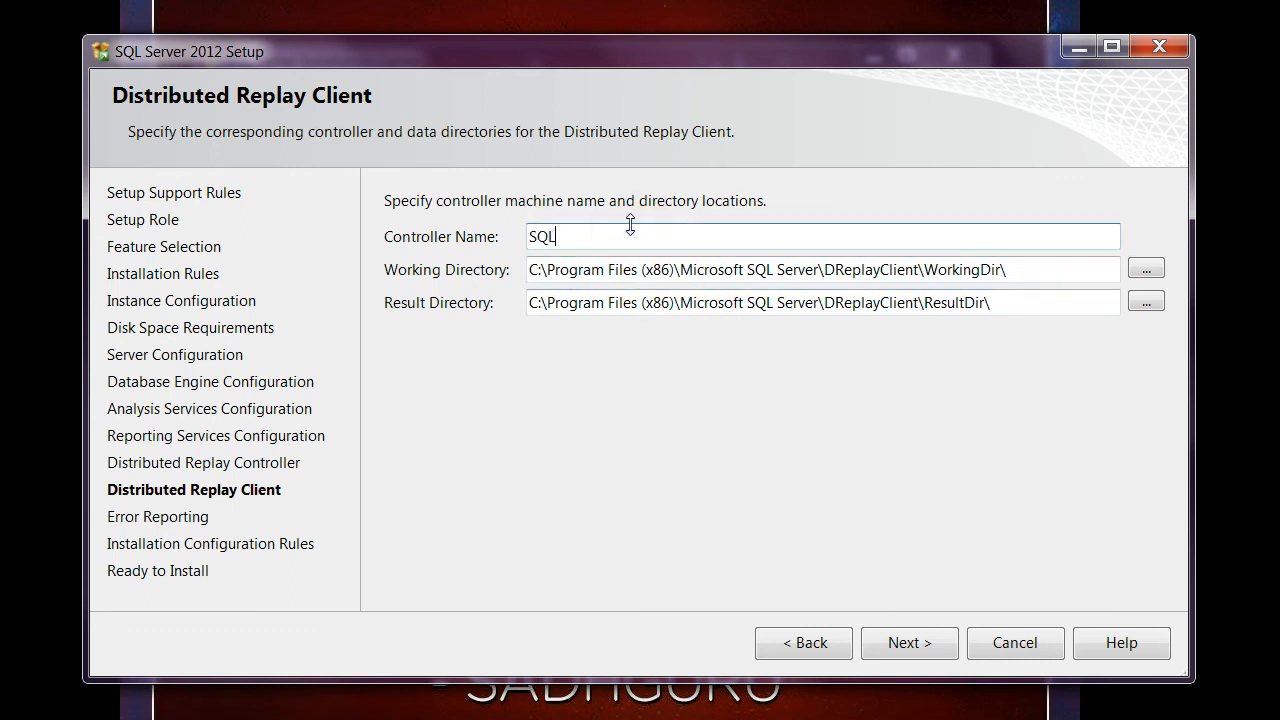
text(DUCK)
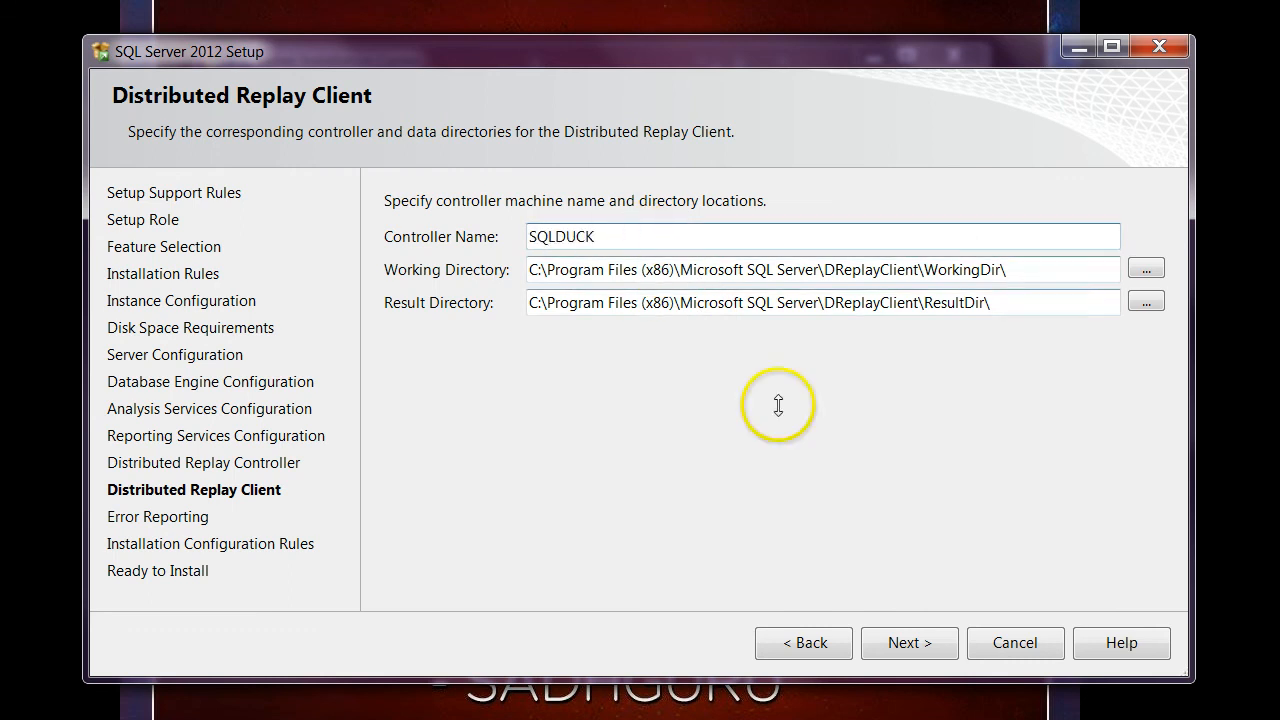
click(890, 642)
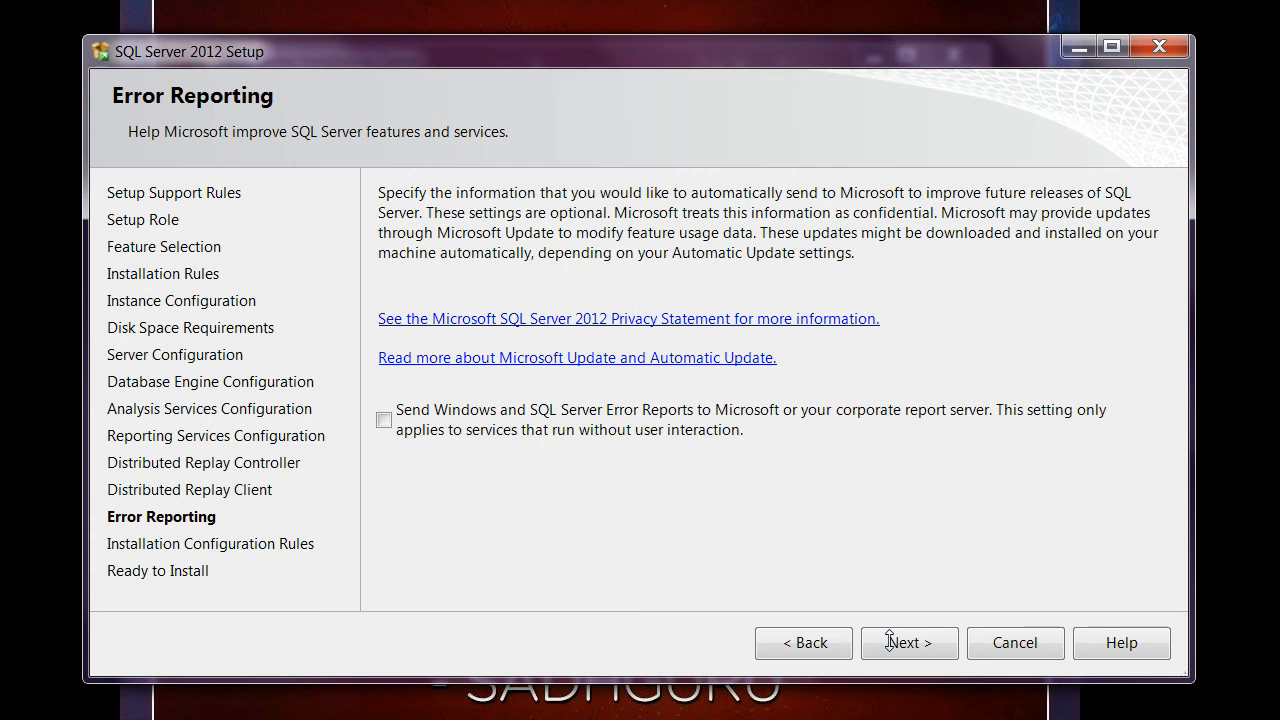
click(903, 643)
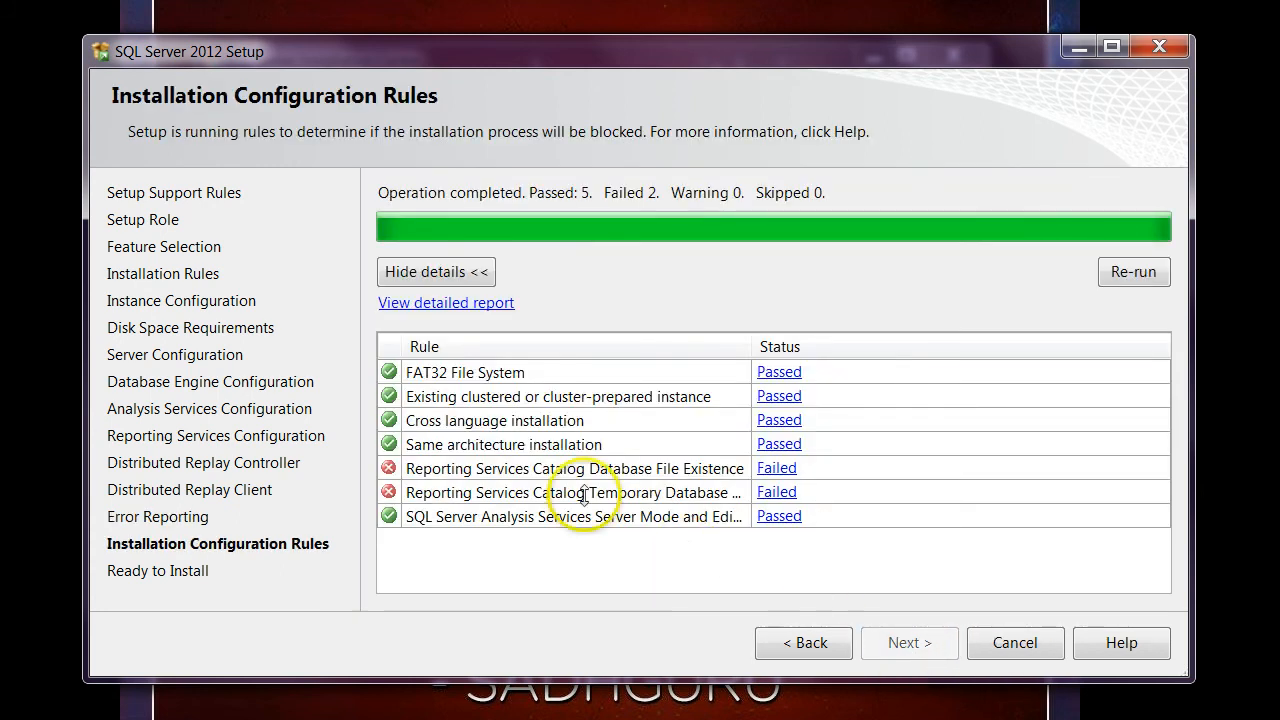
Return to the Reporting Services configuration and change native mode to Install only.
click(795, 642)
click(797, 645)
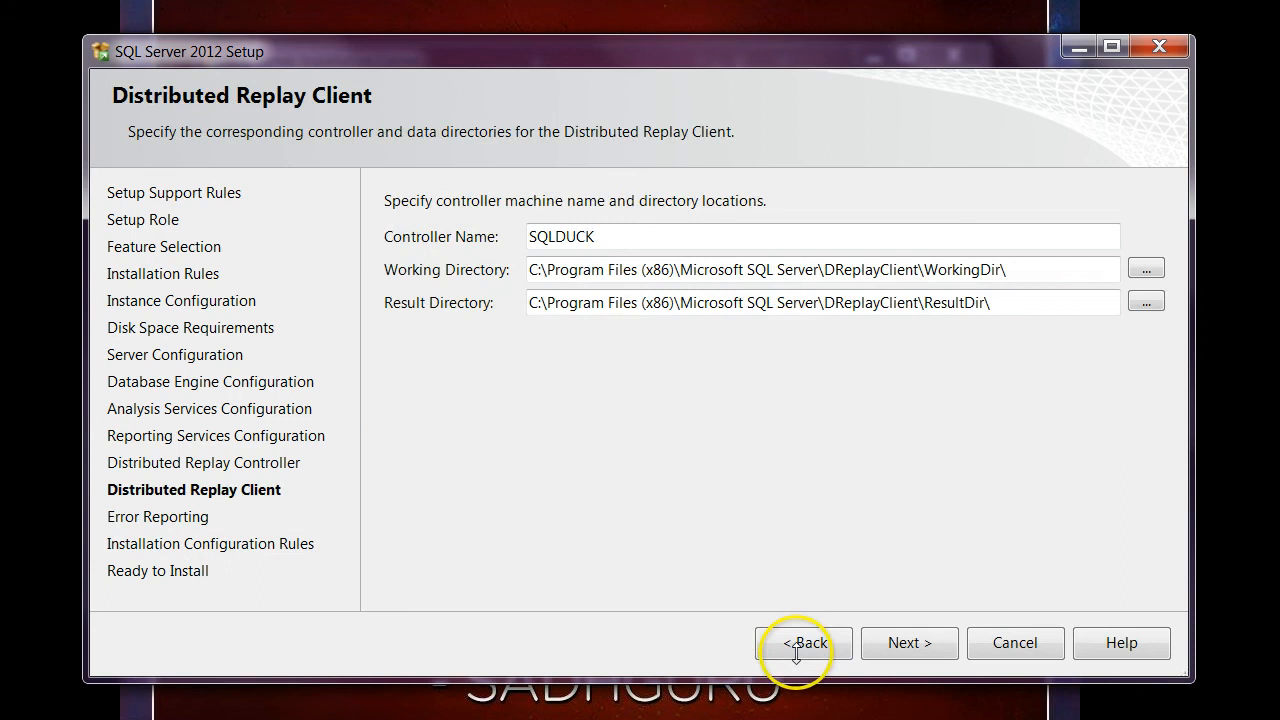
click(796, 645)
click(794, 646)
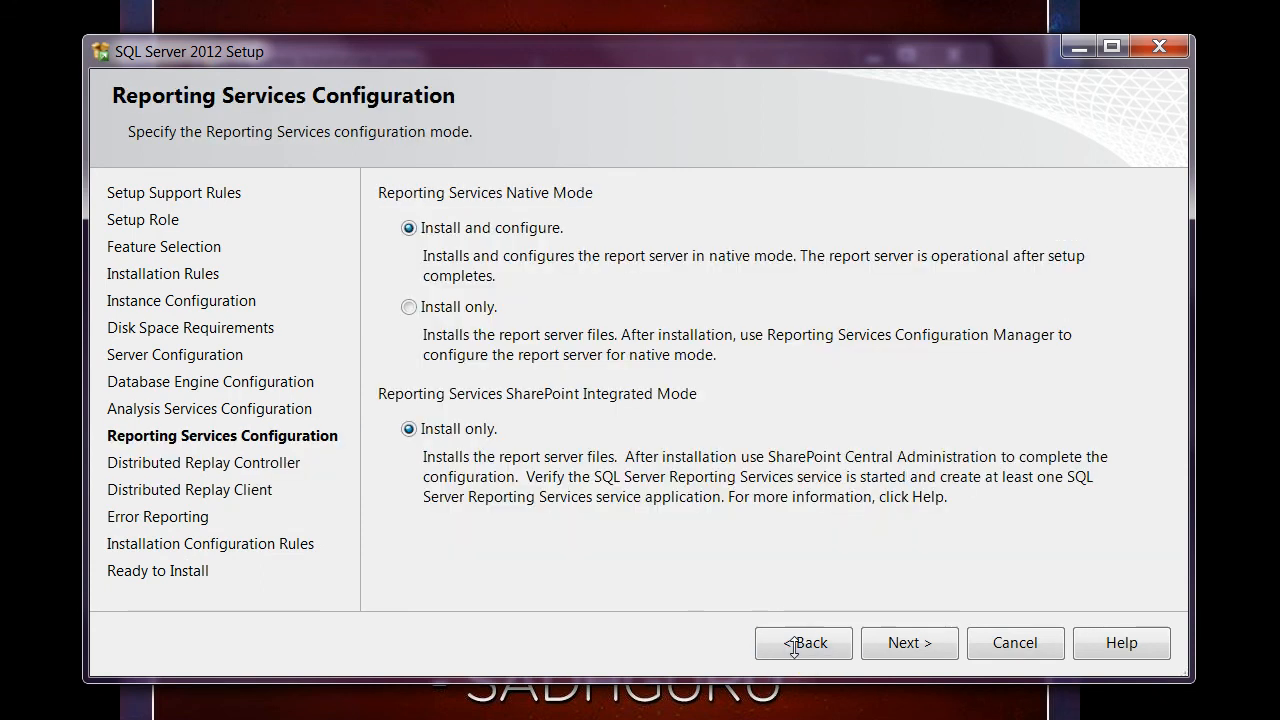
click(408, 307)
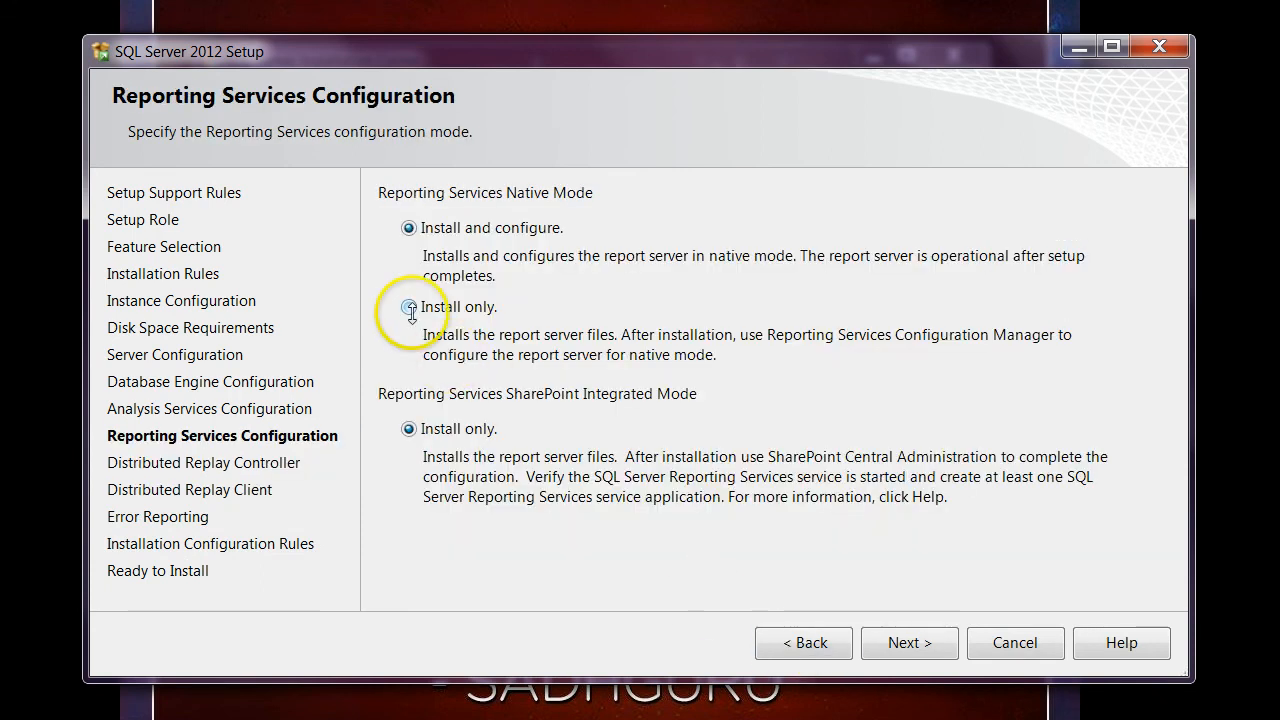
Continue past the Reporting Services and Distributed Replay pages, keeping SQLDUCK as the controller name.
click(910, 645)
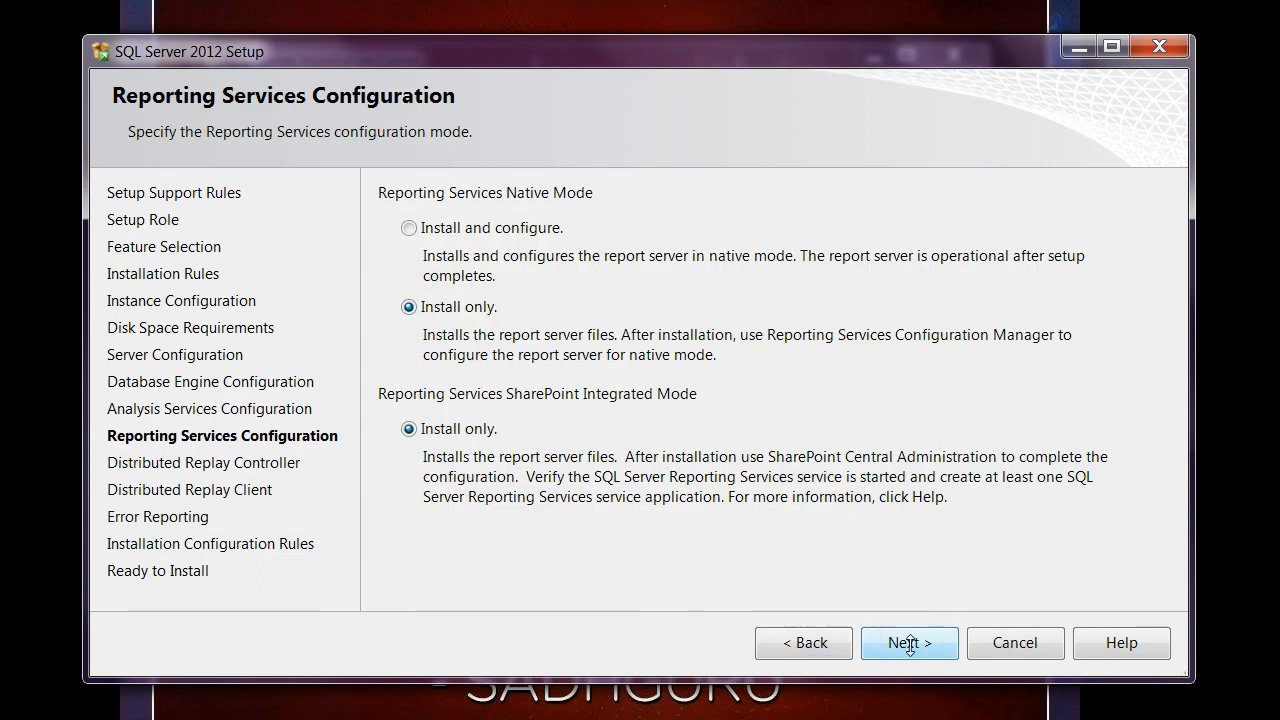
click(910, 644)
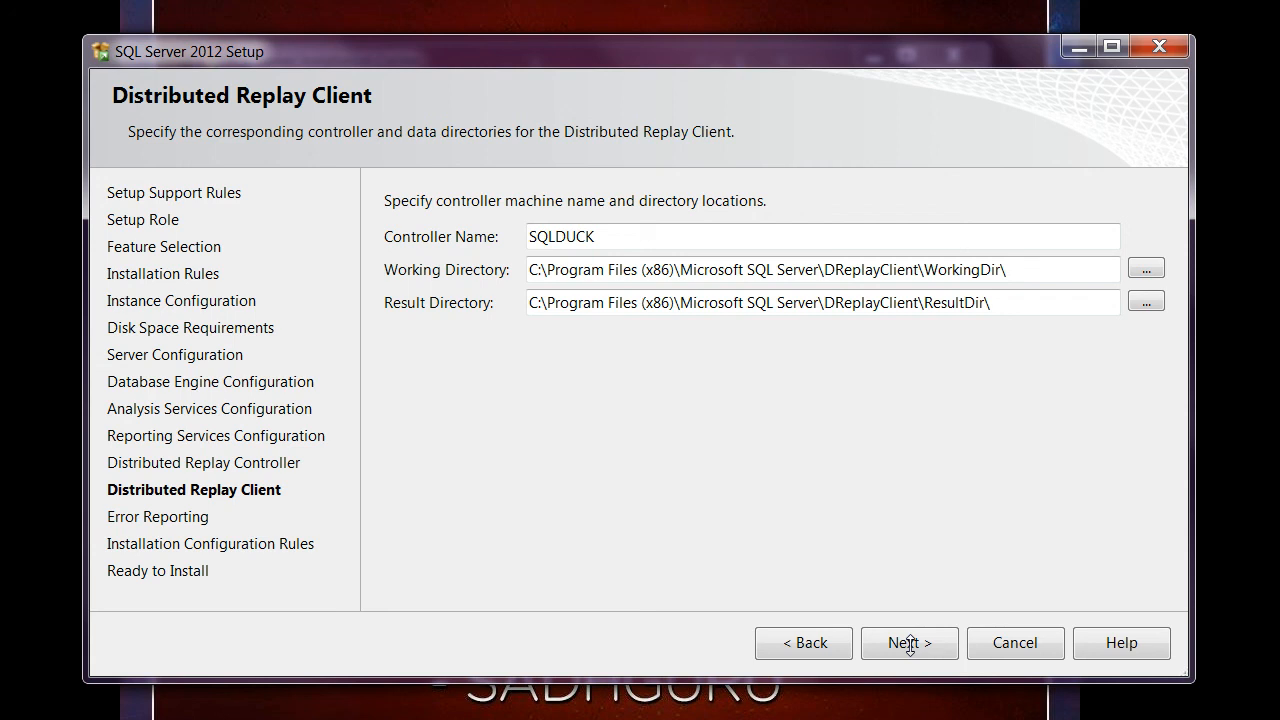
click(910, 643)
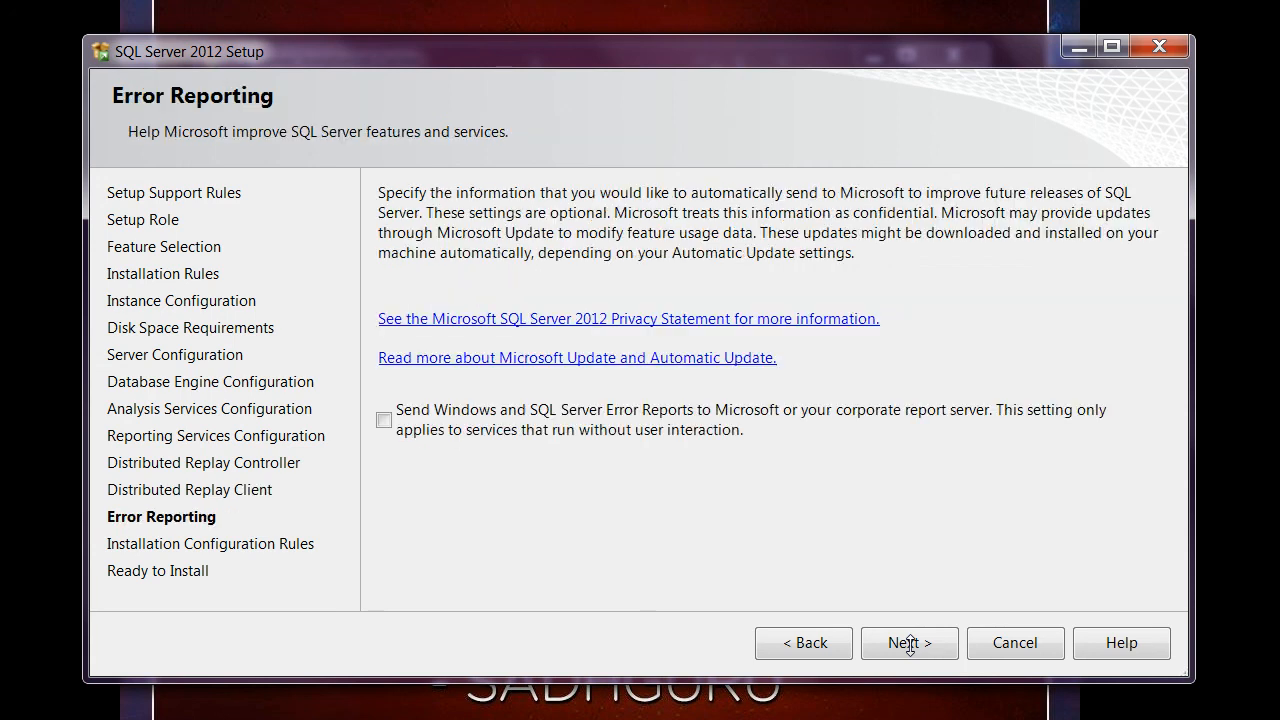
click(808, 643)
click(894, 643)
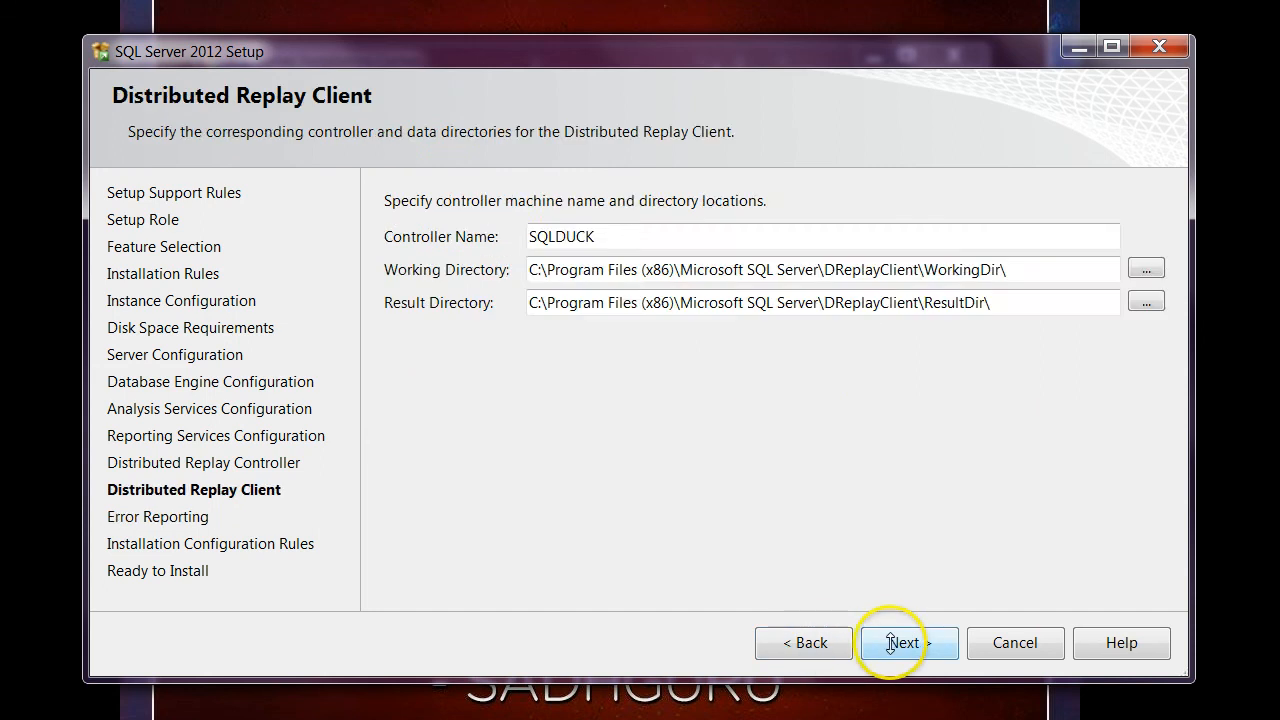
Continue past the Distributed Replay Client and configuration rules pages, start the SQL Server 2012 installation and review its results.
click(904, 643)
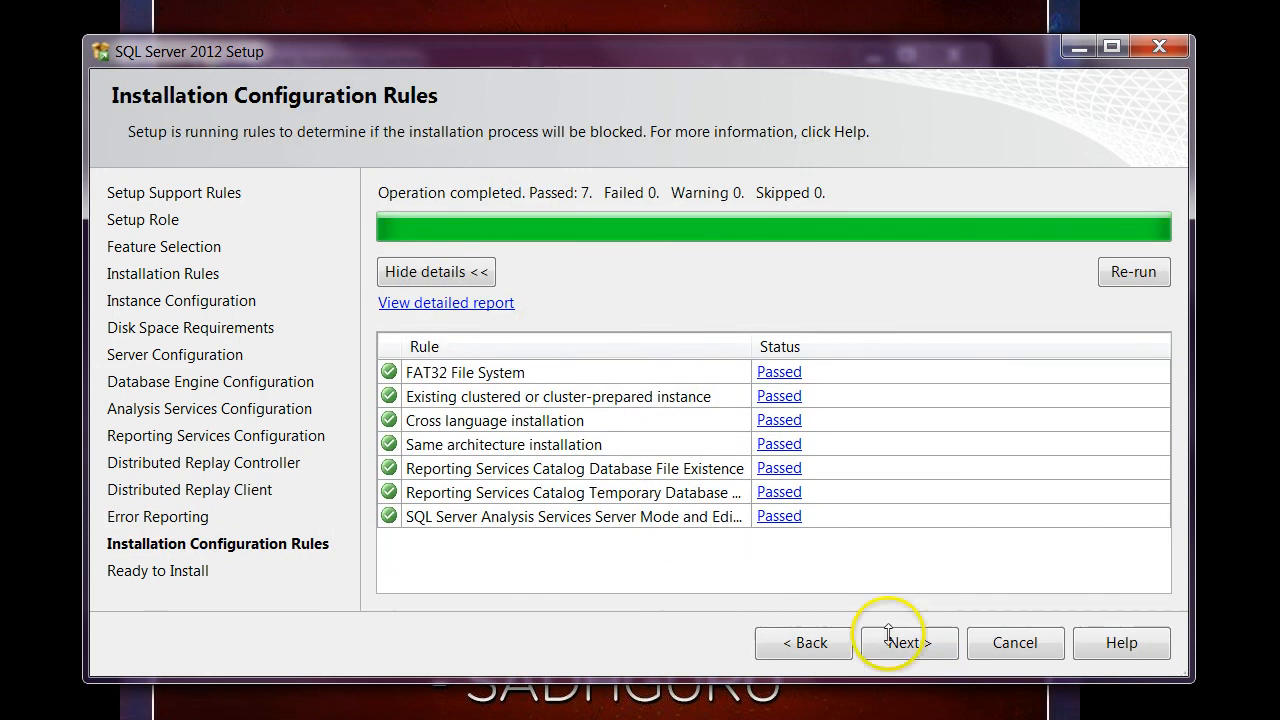
click(942, 643)
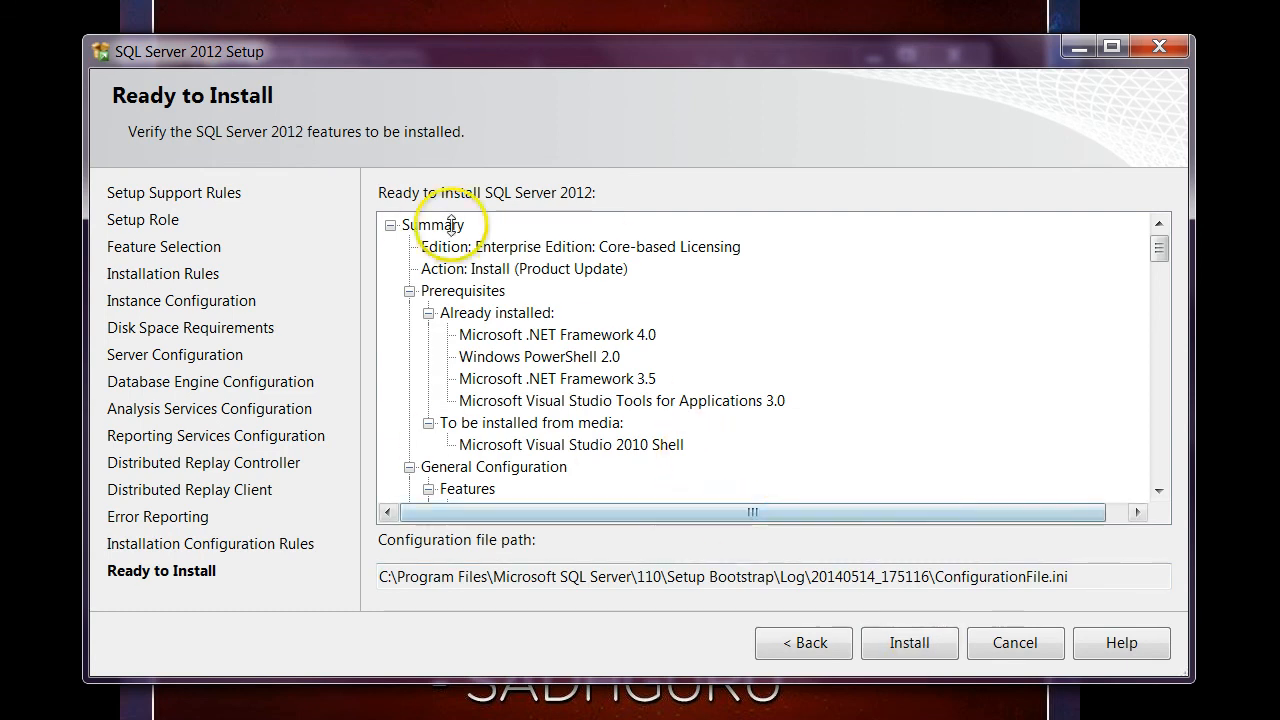
click(930, 643)
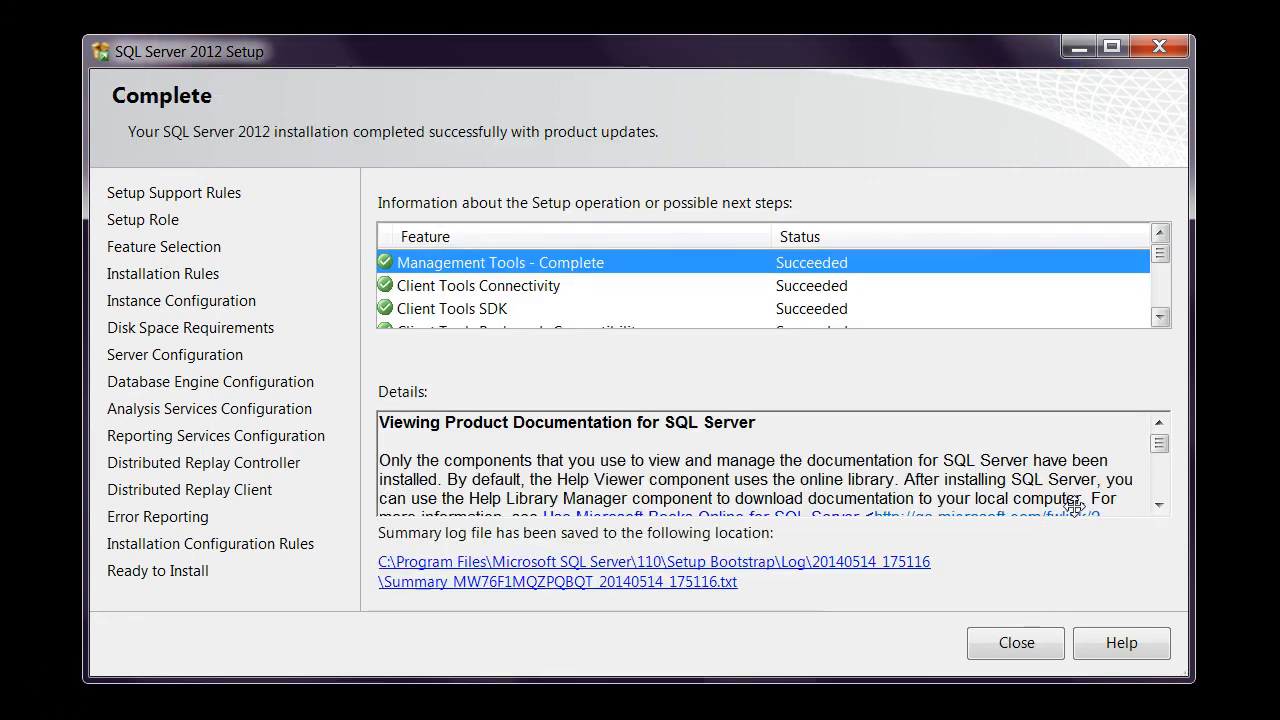
drag(1160, 254, 1160, 297)
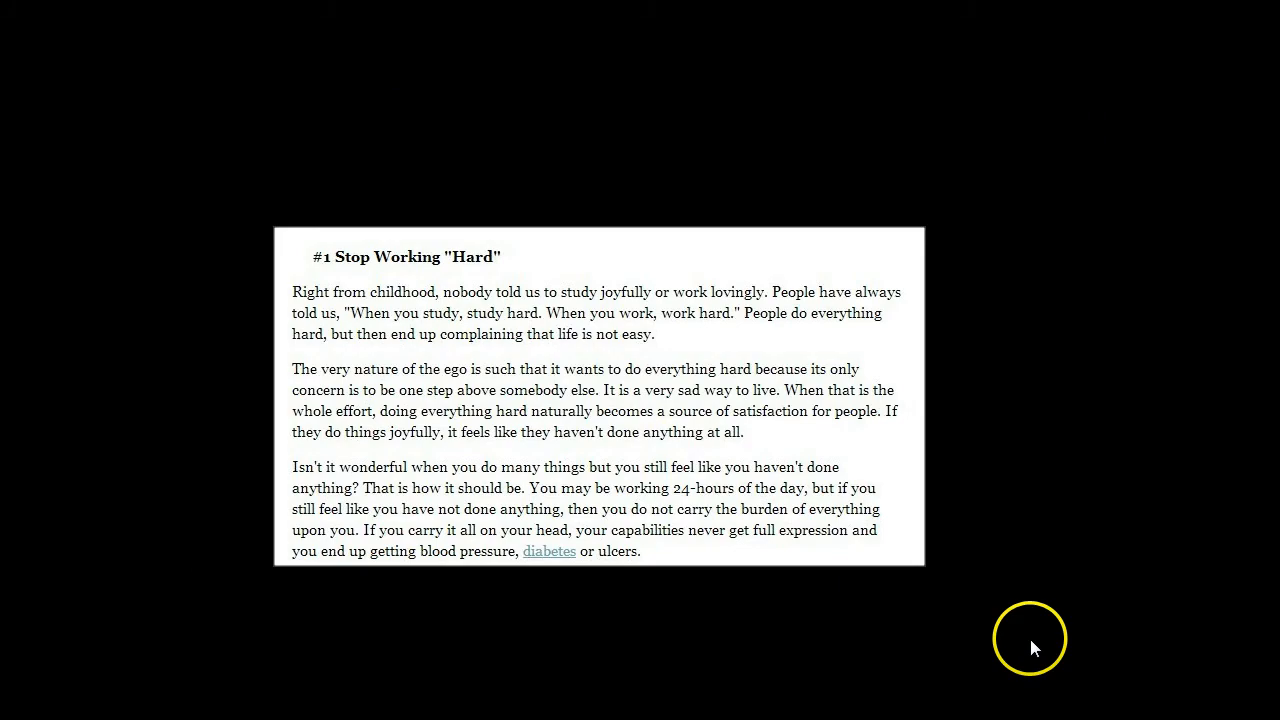
Open SQL Server Management Studio and connect to the Database Engine on server "." with Windows Authentication.
key(super)
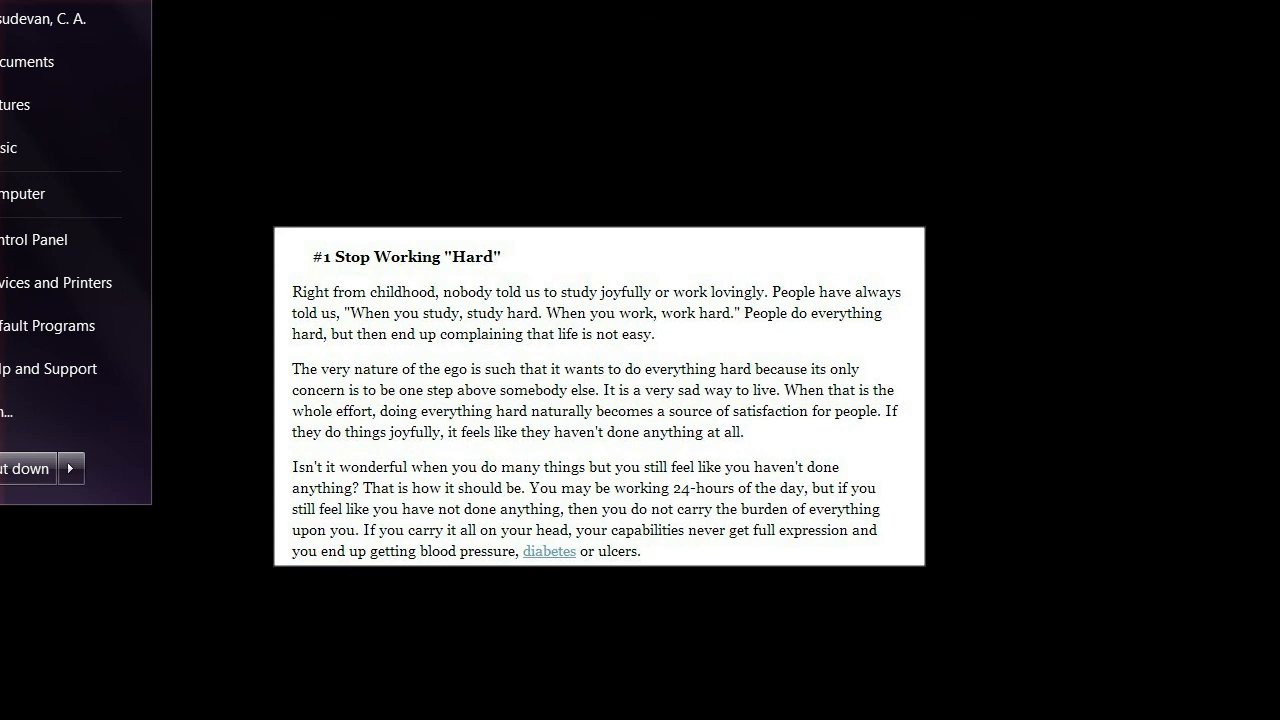
click(62, 242)
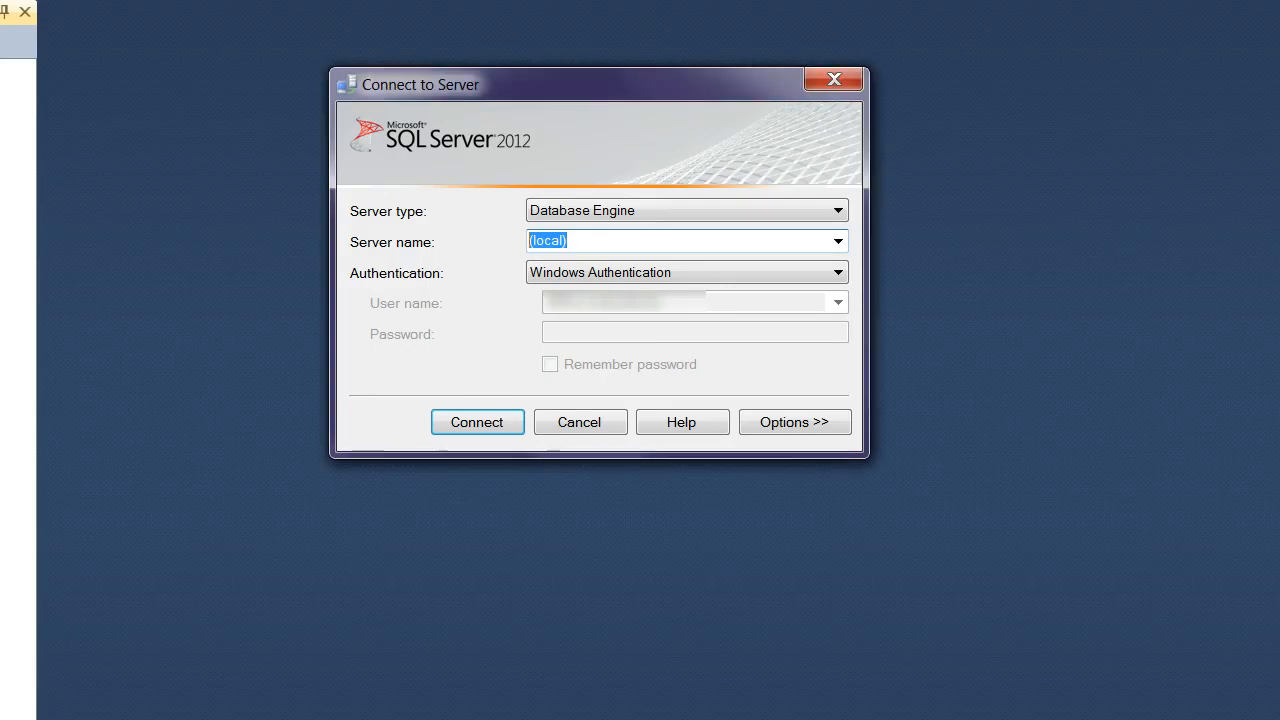
text(.)
key(Return)
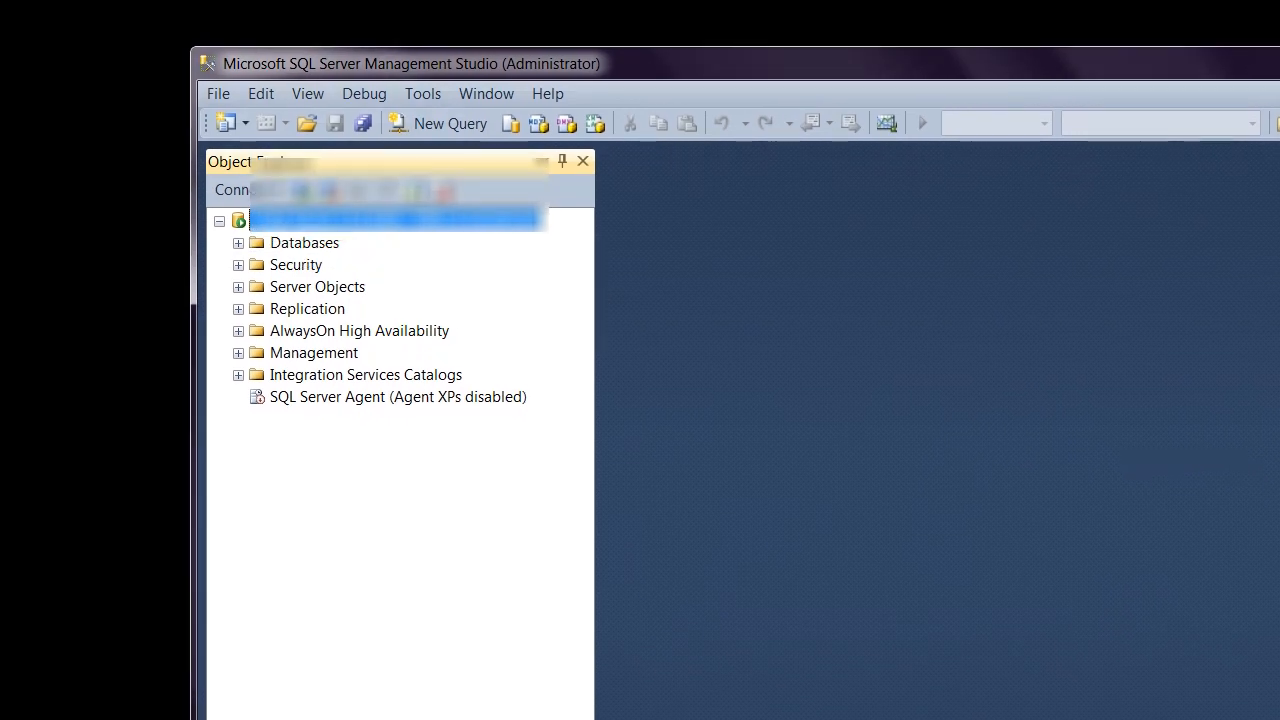
Examine the connected server's Databases, Replication, Integration Services Catalogs, AlwaysOn High Availability and Security folders.
click(238, 243)
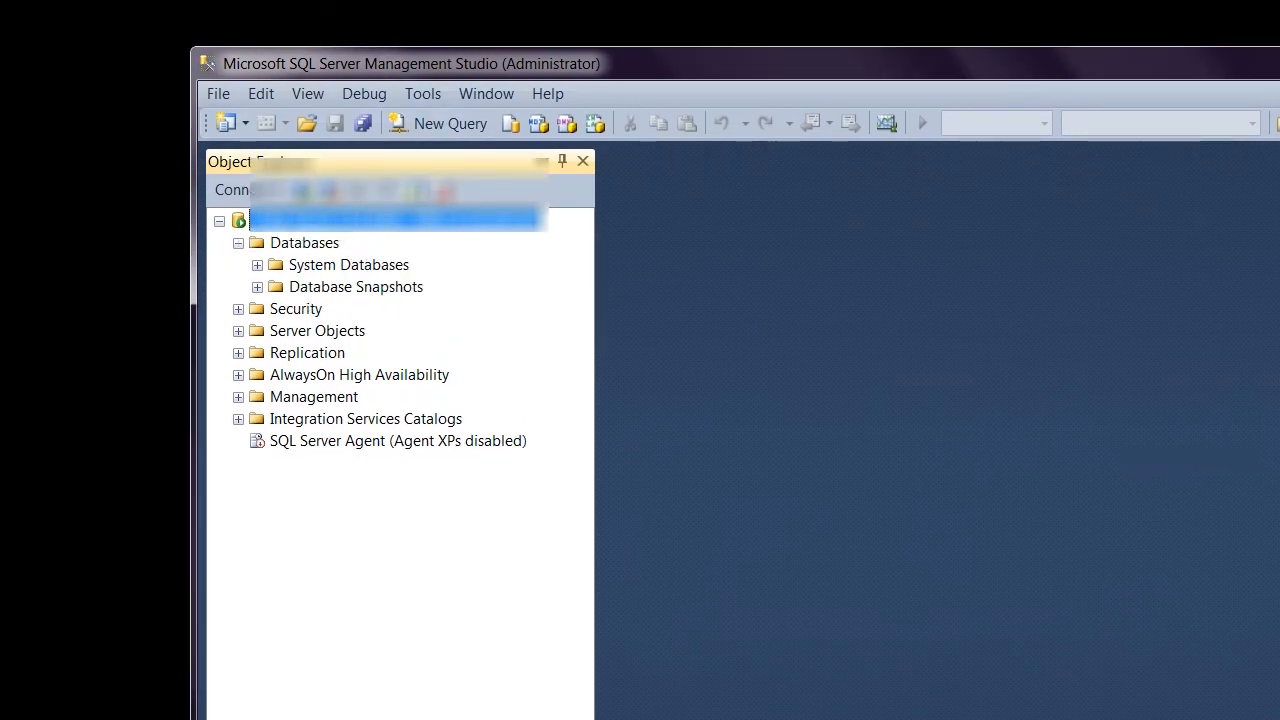
click(238, 353)
click(238, 353)
click(238, 419)
click(238, 375)
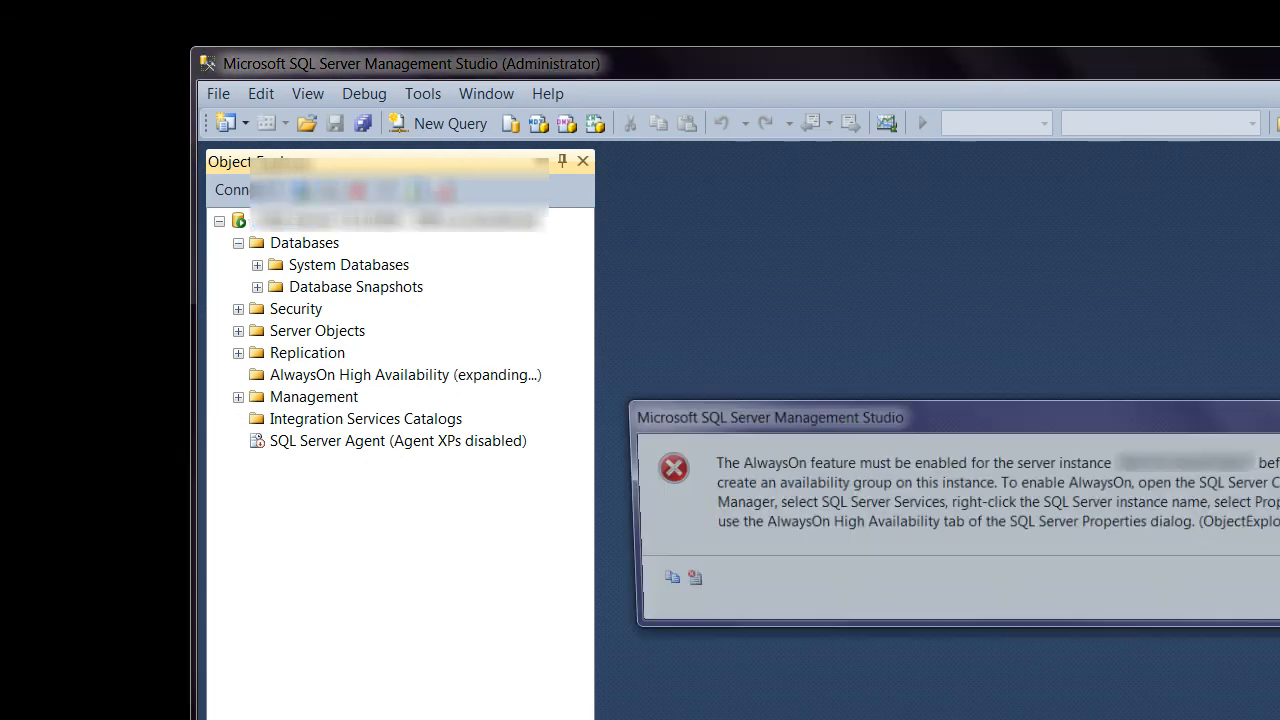
key(Return)
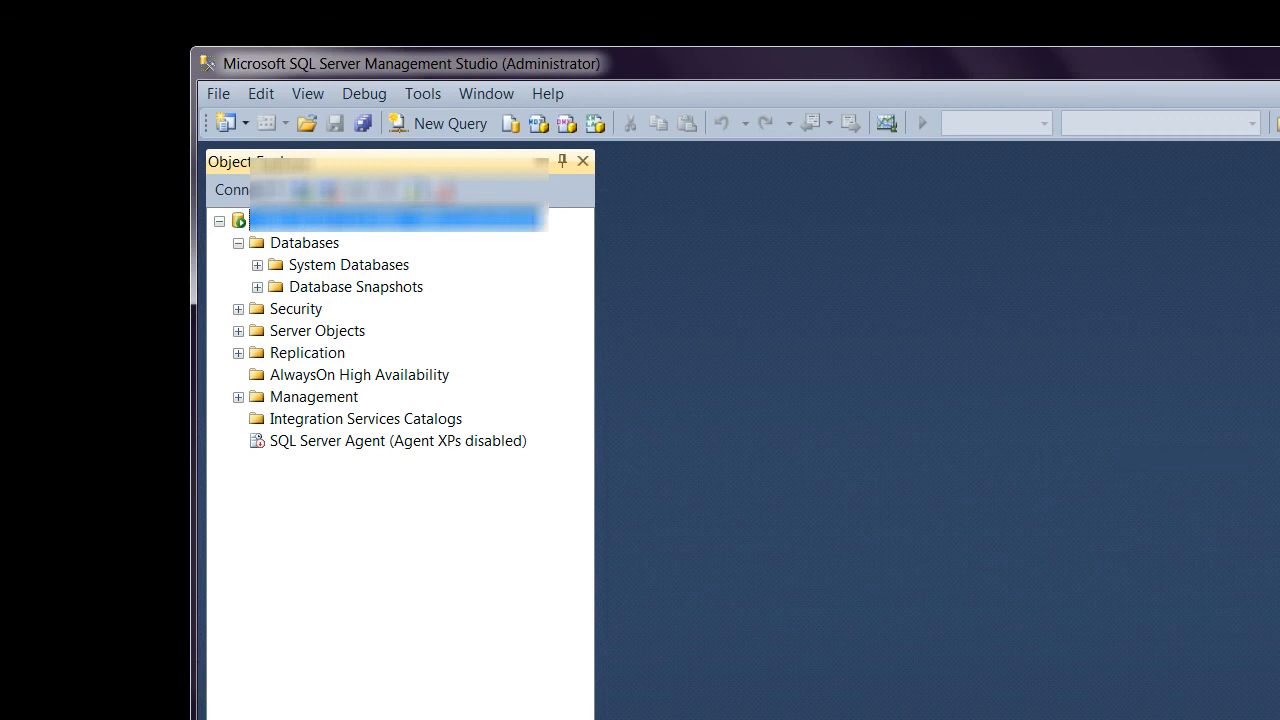
click(238, 309)
click(238, 309)
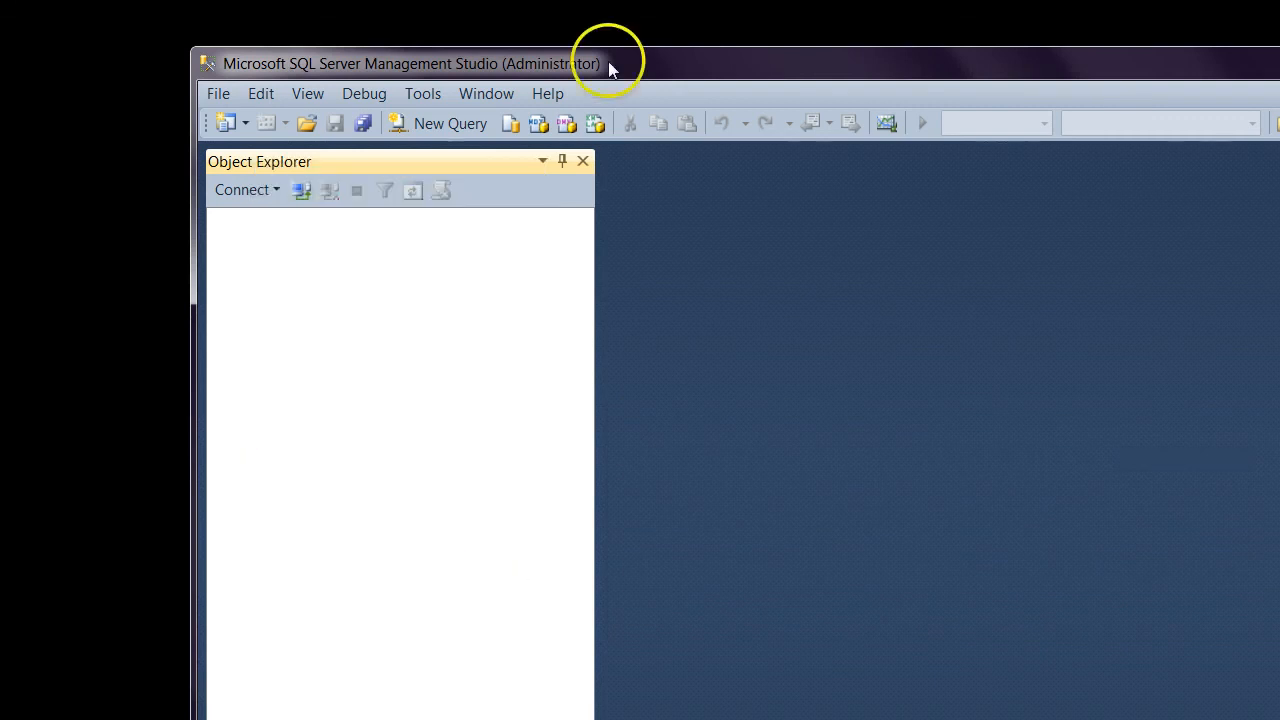
drag(608, 62, 504, 48)
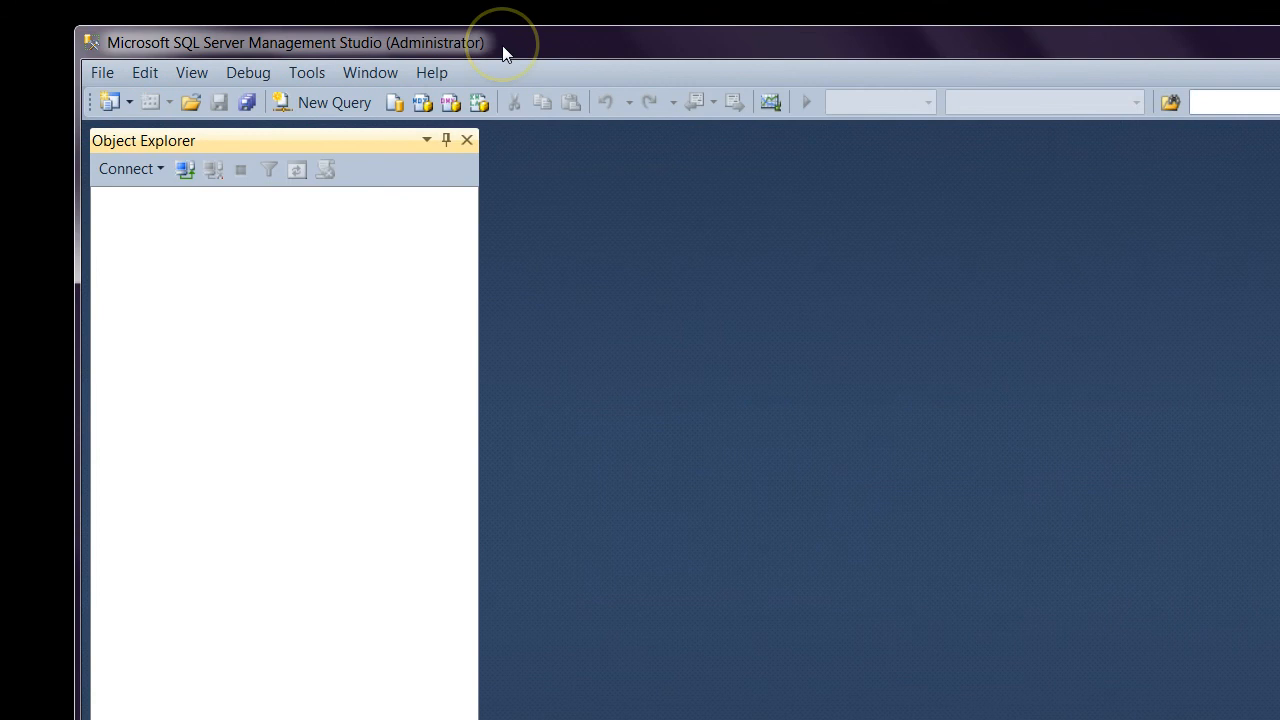